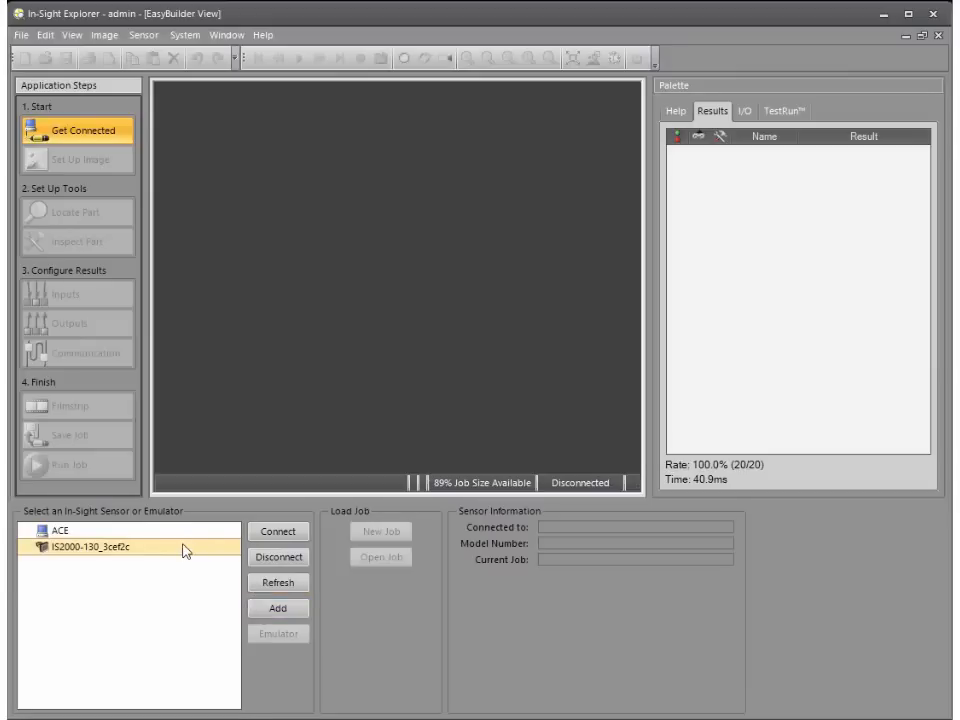
# Step: Connect to the IS2000-130_3cef2c sensor and check the sharpness of its live video with the focus metric
pyautogui.click(257, 538)
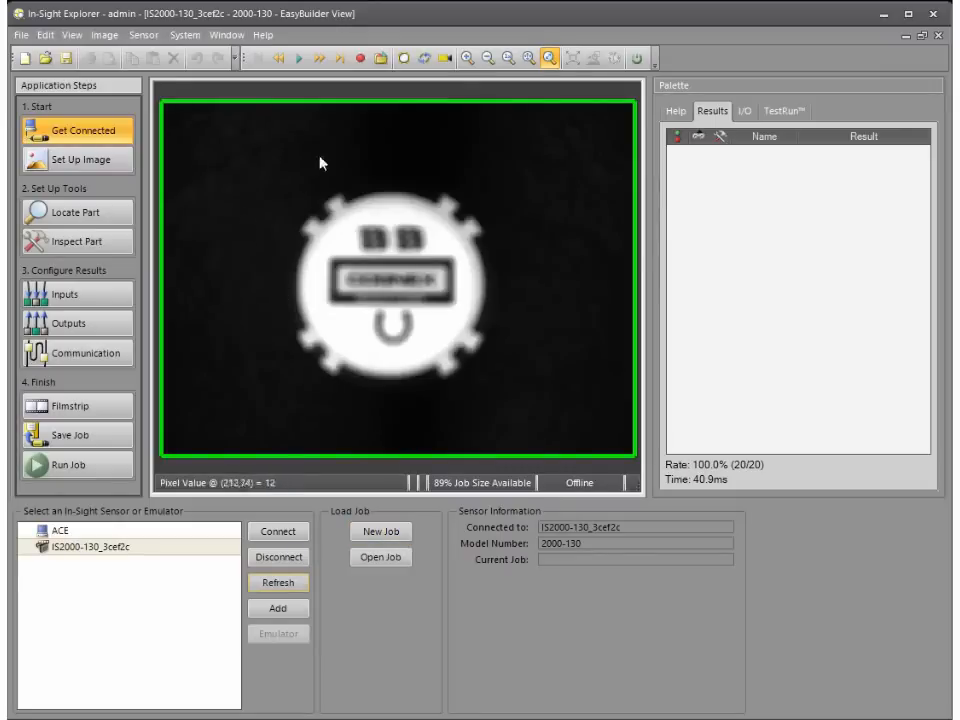
pyautogui.click(444, 68)
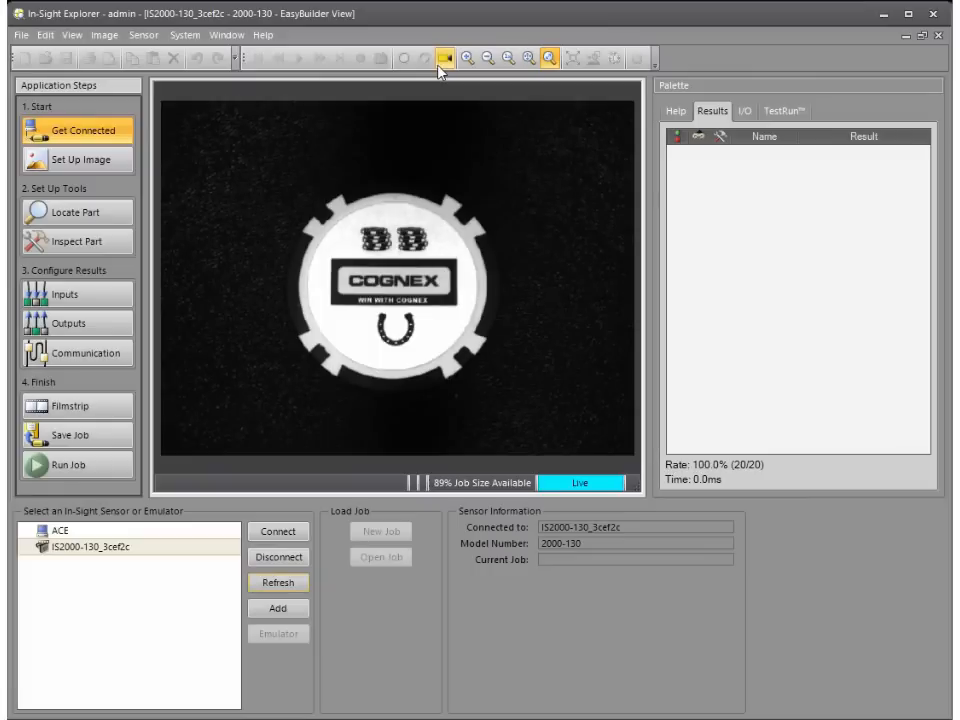
pyautogui.click(72, 35)
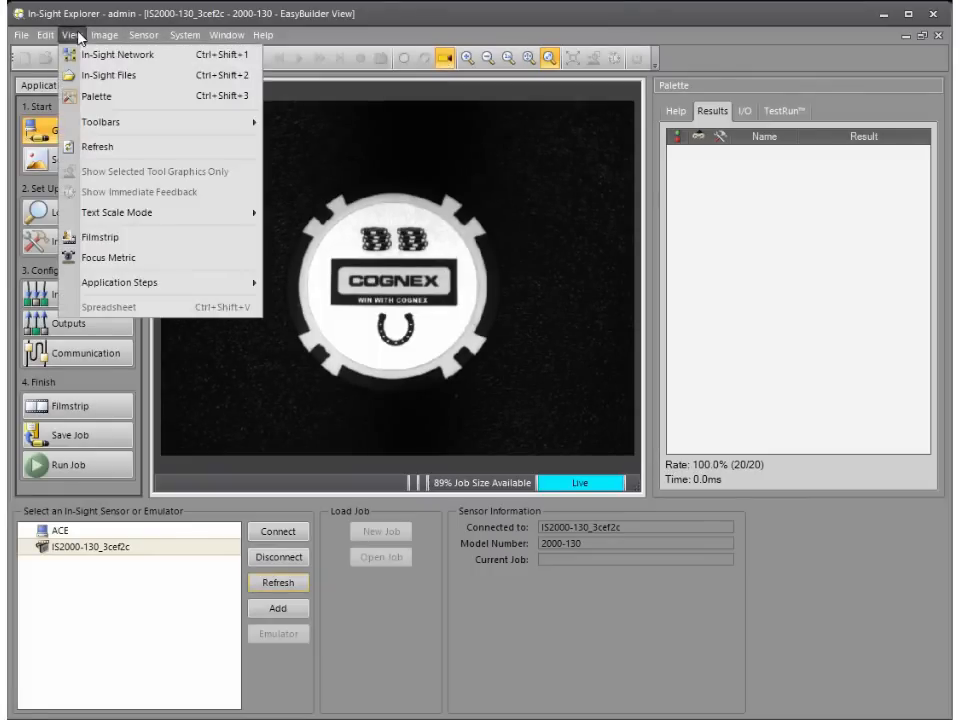
pyautogui.click(155, 264)
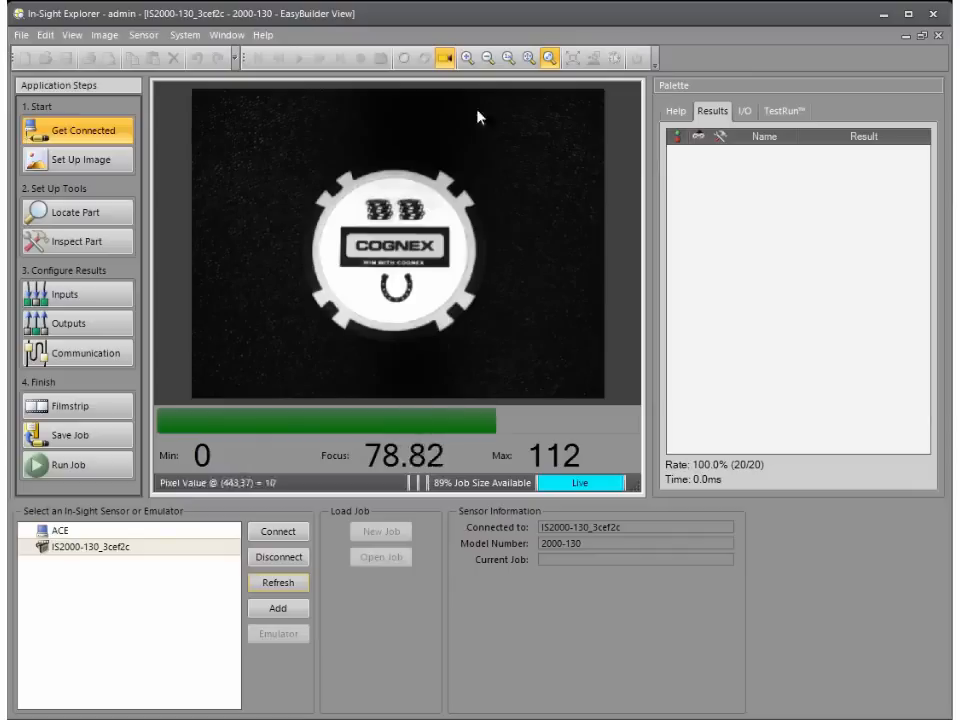
pyautogui.click(445, 60)
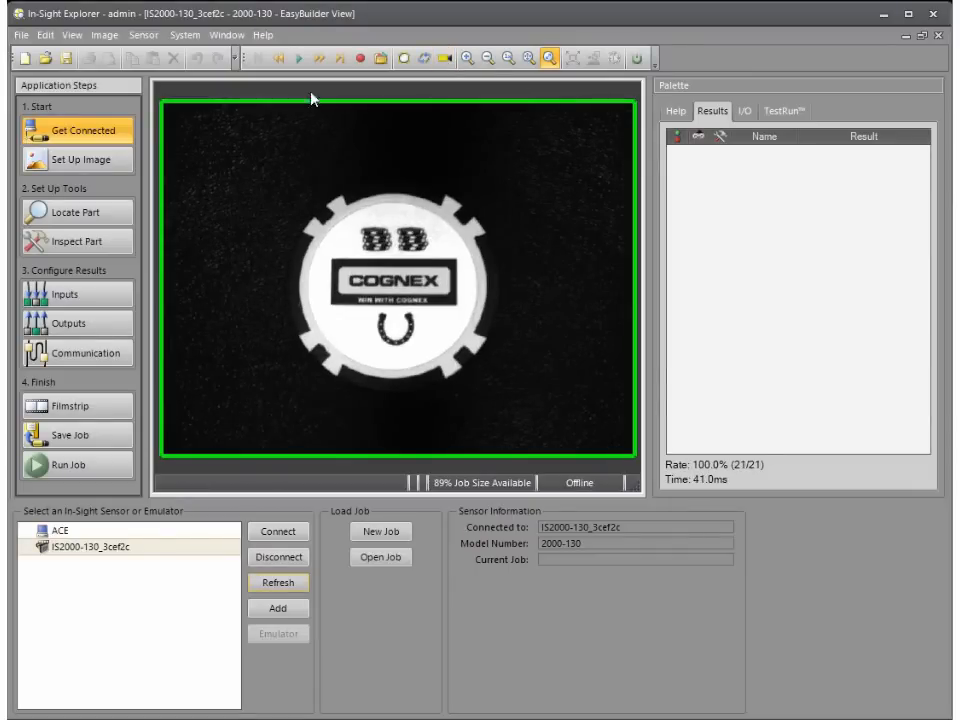
# Step: Go to the image setup and review the available trigger types, keeping Continuous
pyautogui.click(117, 162)
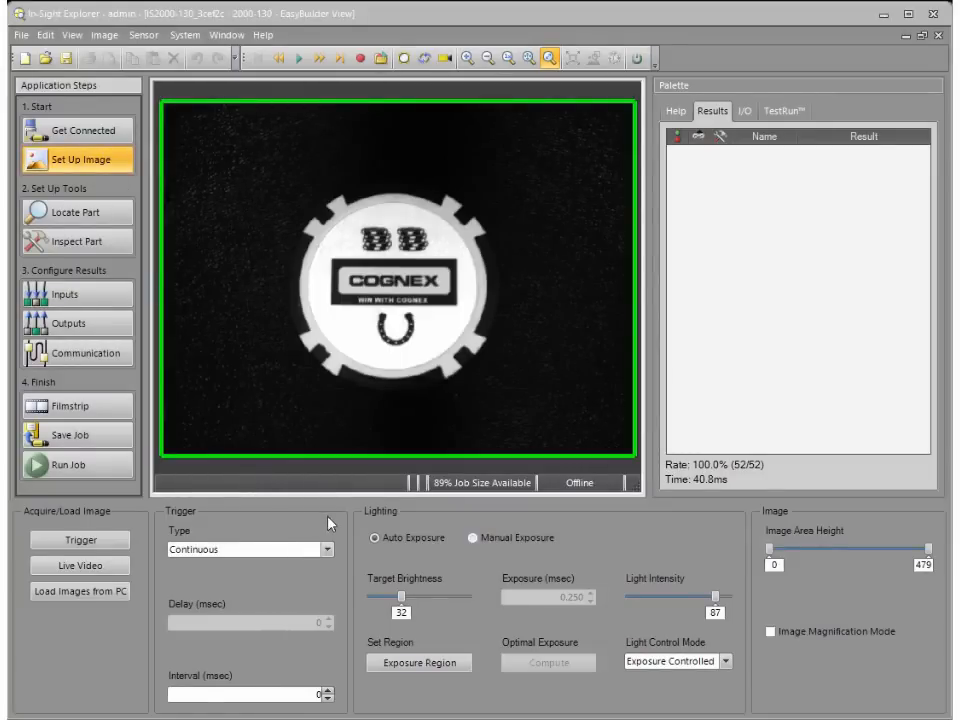
pyautogui.click(328, 550)
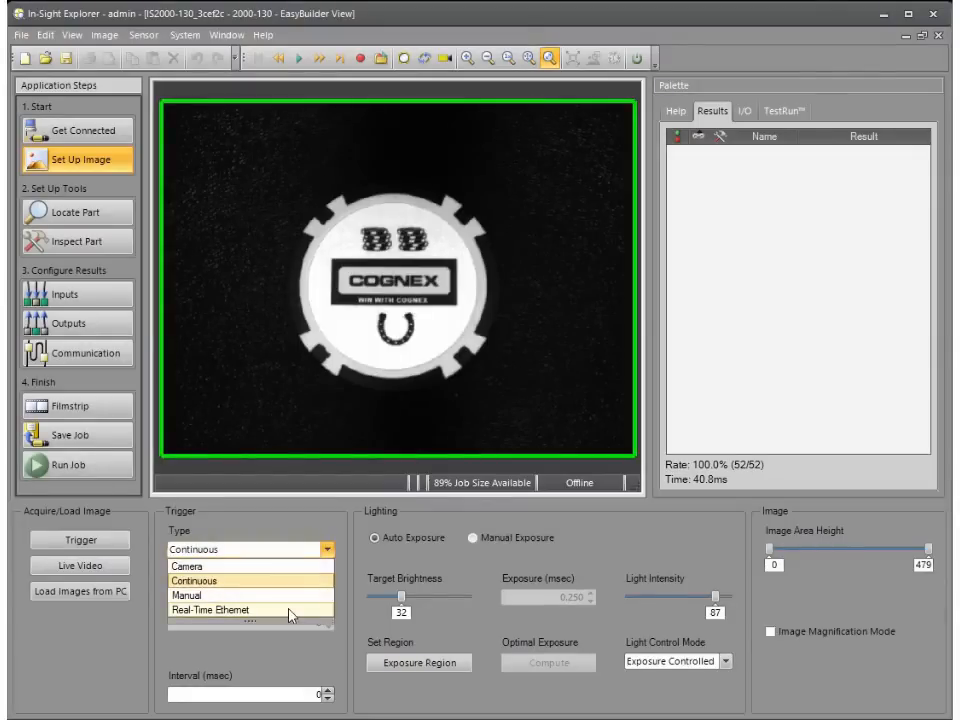
pyautogui.click(391, 513)
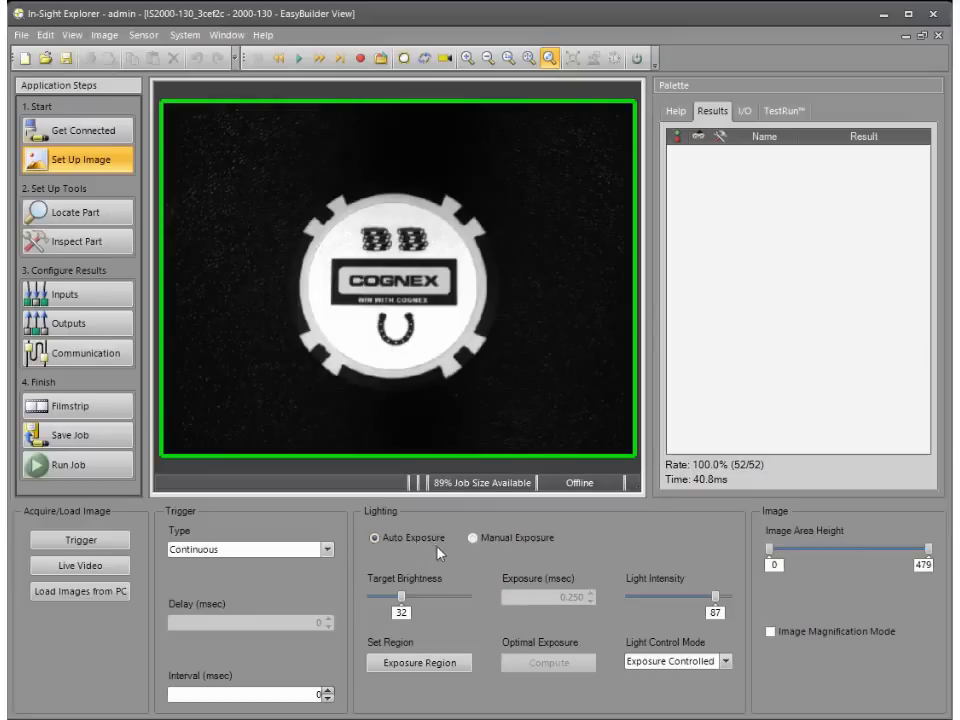
# Step: Try manual exposure for the camera image and switch back to auto exposure
pyautogui.moveTo(406, 596)
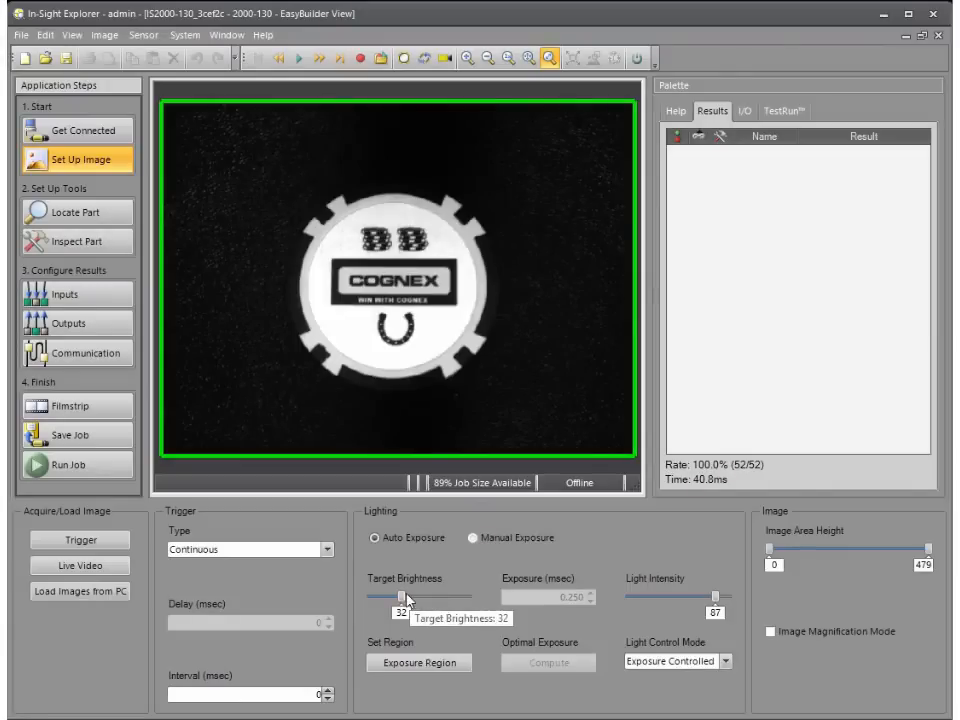
pyautogui.click(473, 538)
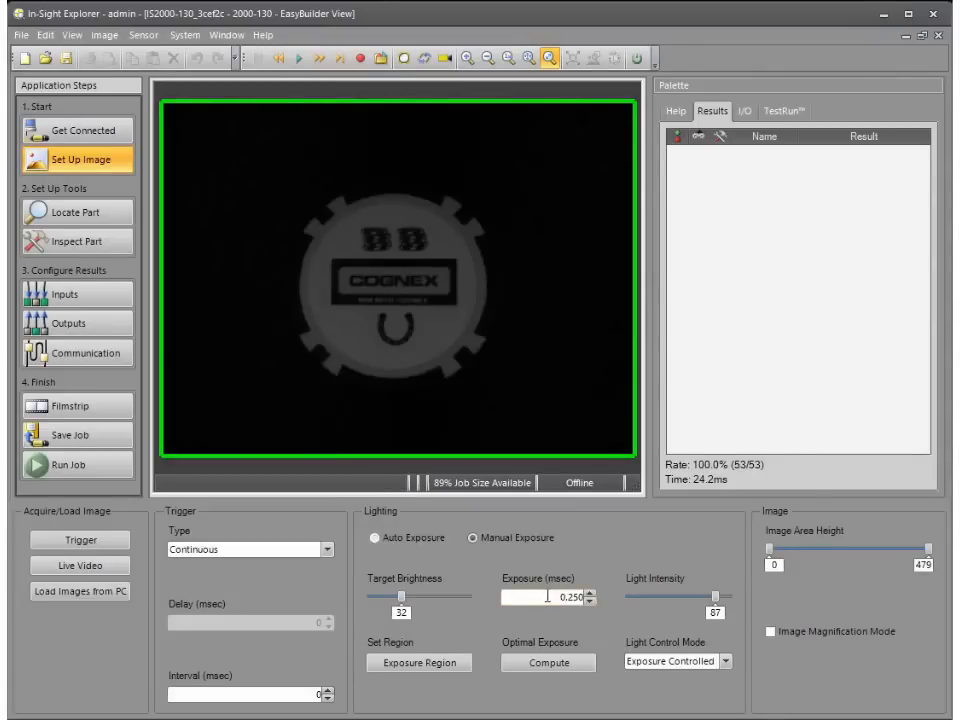
pyautogui.click(375, 538)
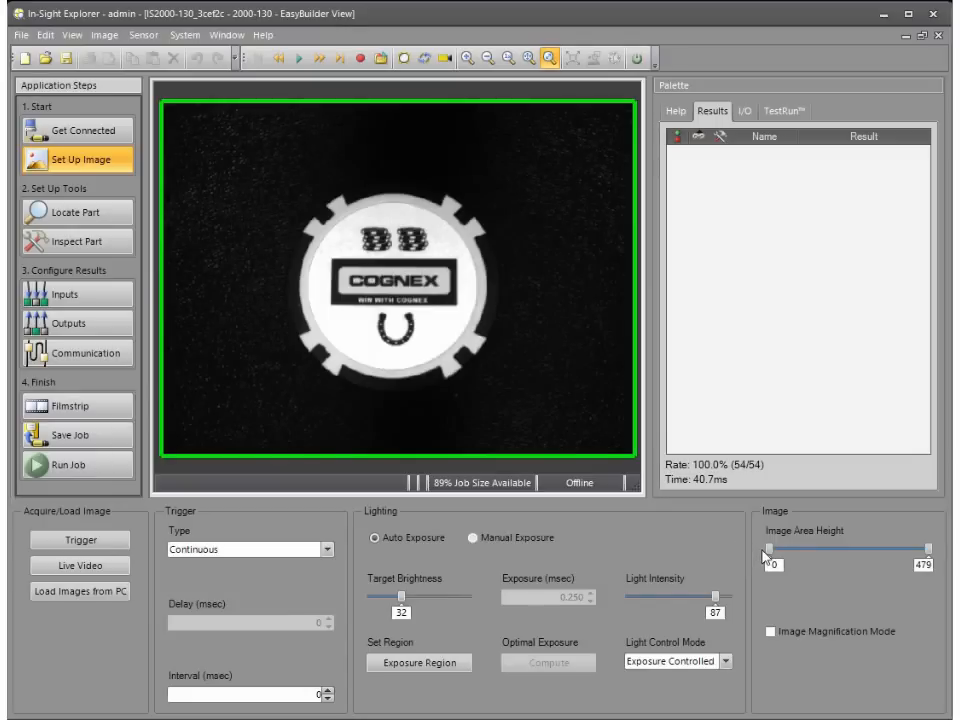
# Step: Try a cropped image area height and the image magnification mode, restoring the full 0 to 479 area without magnification
pyautogui.moveTo(766, 556); pyautogui.dragTo(788, 553)
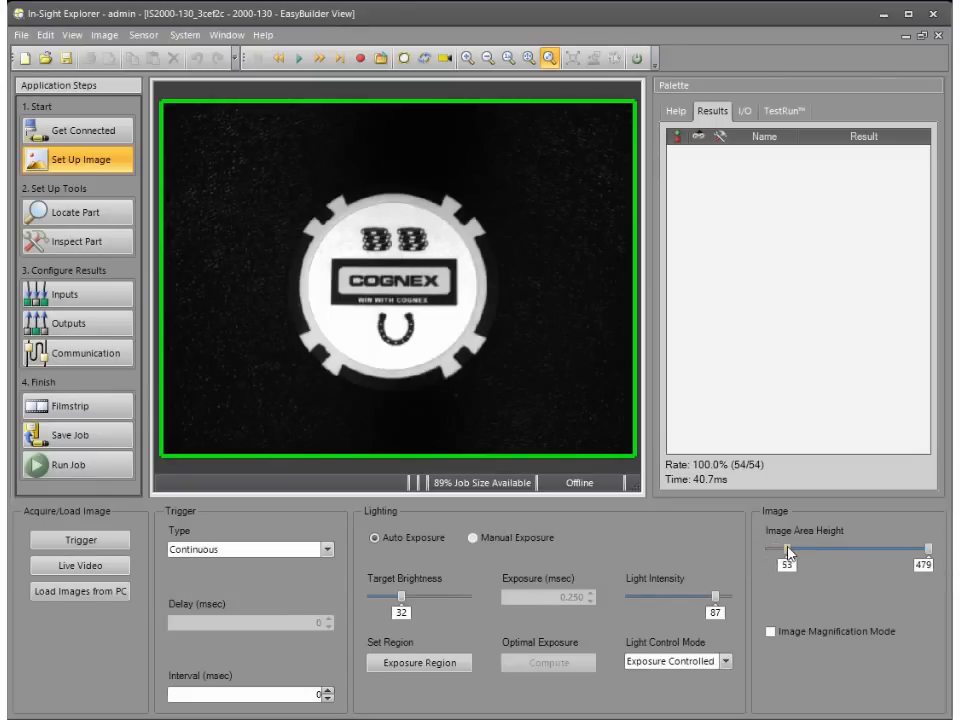
pyautogui.moveTo(928, 549)
pyautogui.mouseDown()
pyautogui.moveTo(831, 551)
pyautogui.moveTo(929, 553)
pyautogui.mouseUp()
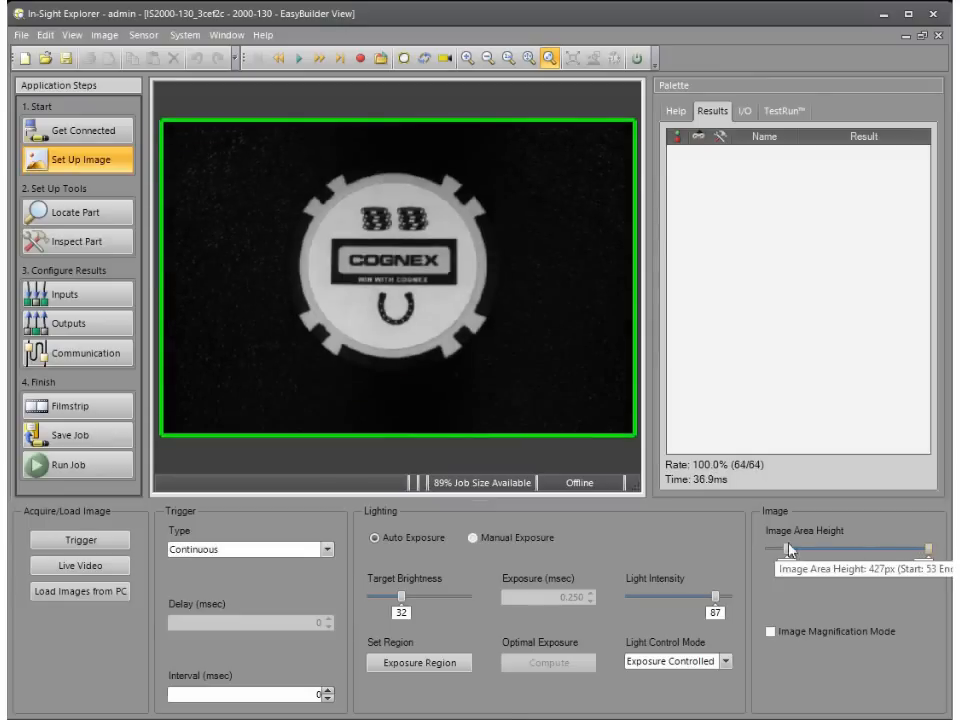
pyautogui.moveTo(787, 553); pyautogui.dragTo(820, 563)
pyautogui.moveTo(928, 550); pyautogui.dragTo(860, 557)
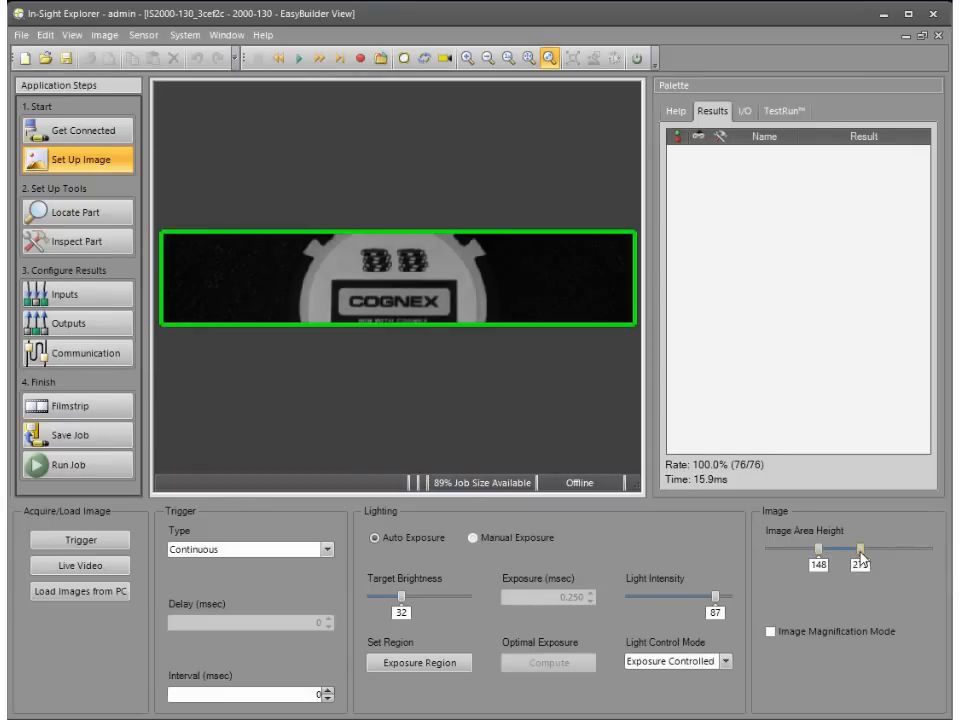
pyautogui.moveTo(862, 558); pyautogui.dragTo(937, 553)
pyautogui.moveTo(818, 549); pyautogui.dragTo(769, 556)
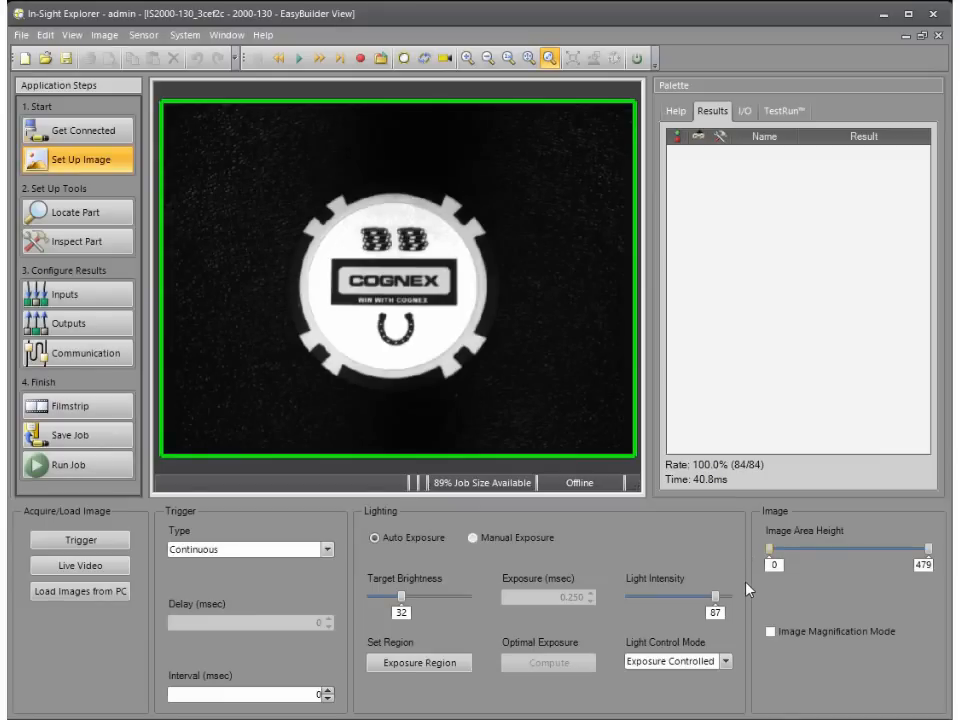
pyautogui.click(770, 632)
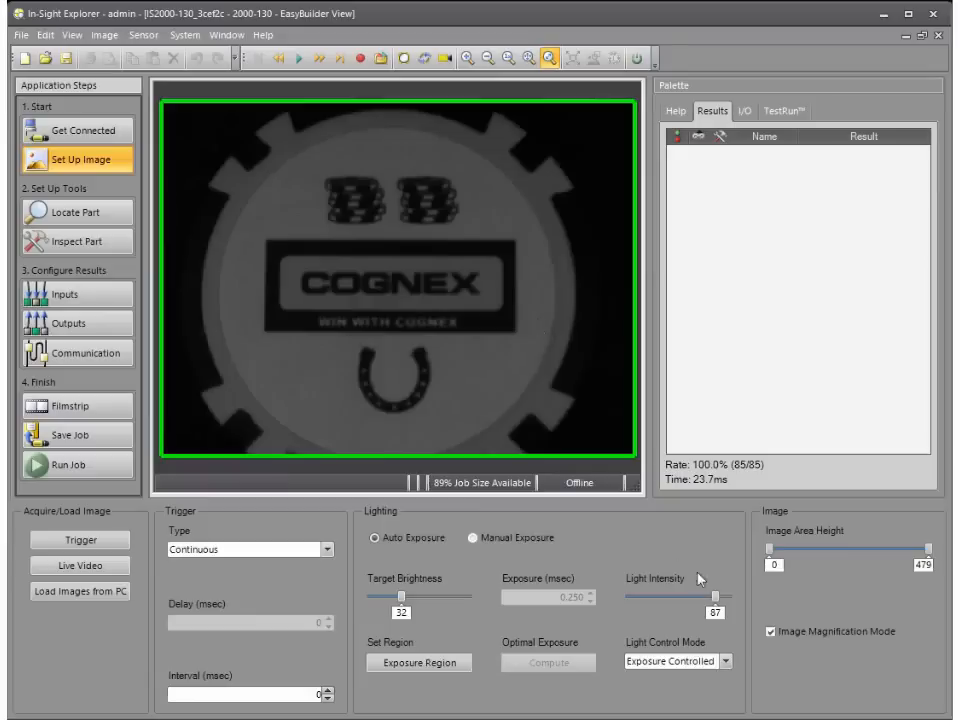
pyautogui.click(771, 634)
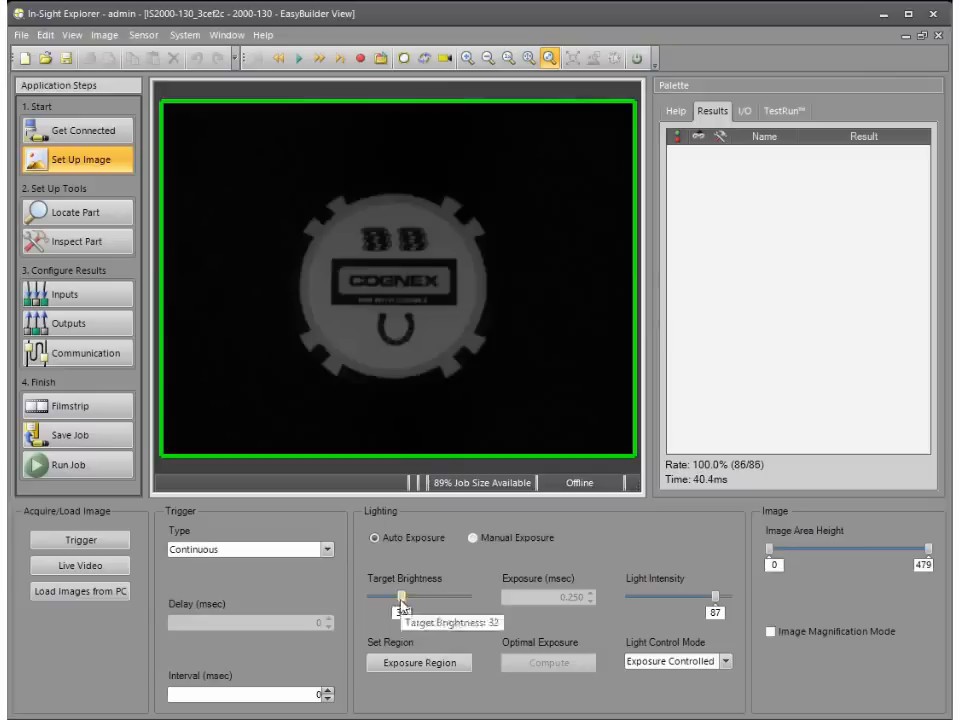
# Step: Raise the auto exposure target brightness to 38
pyautogui.moveTo(401, 609); pyautogui.dragTo(403, 609)
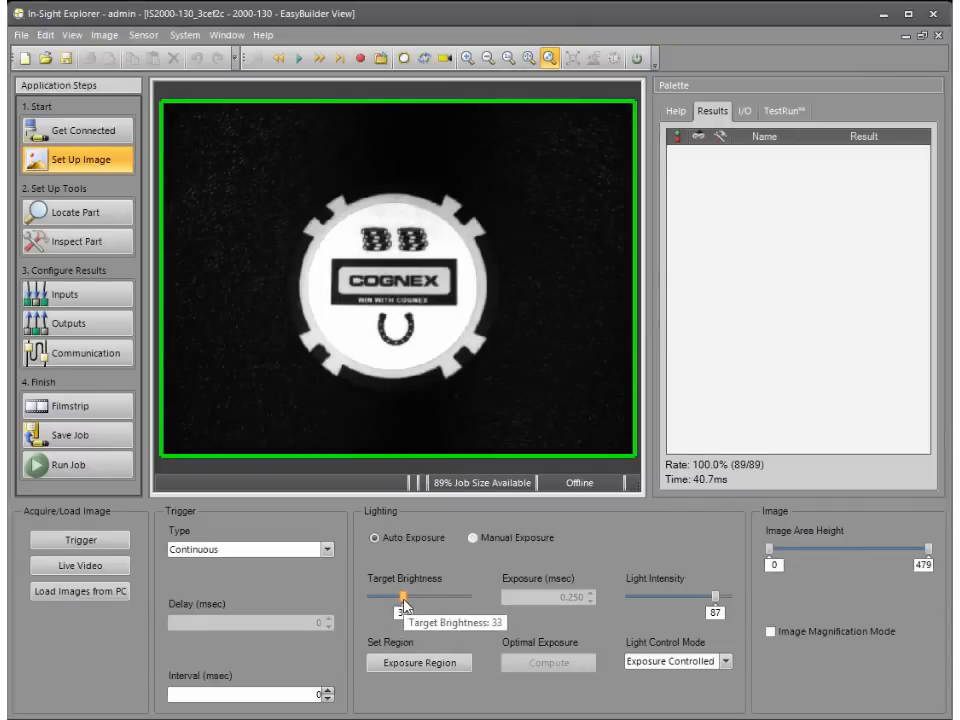
pyautogui.moveTo(403, 609); pyautogui.dragTo(408, 609)
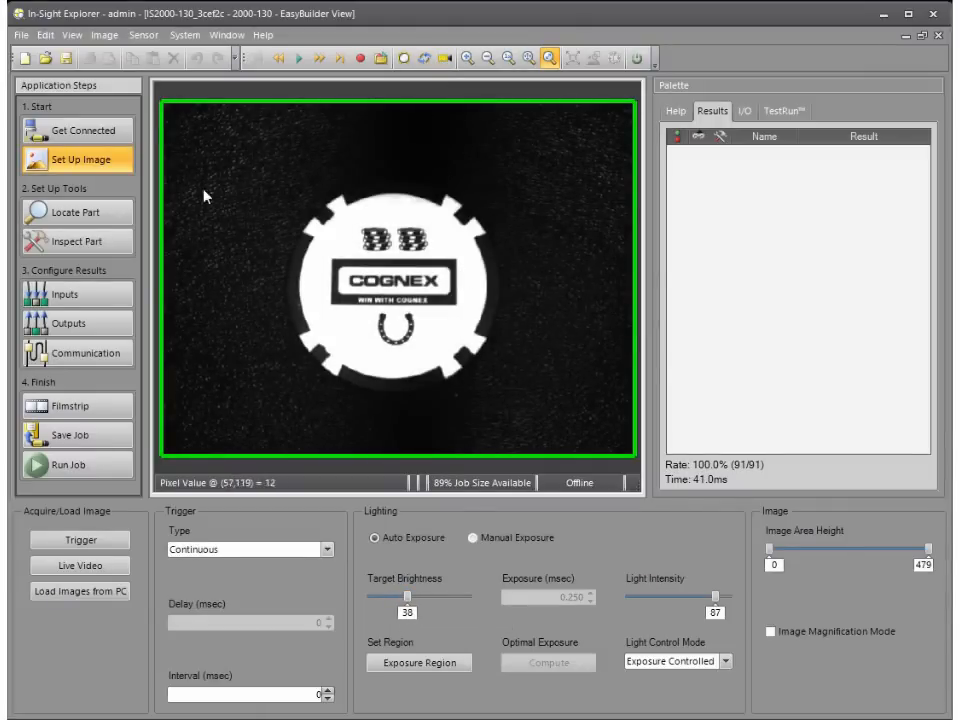
# Step: Go to part location and read the descriptions of the Pattern, Edge, Edge Intersection and Circle location tools
pyautogui.click(111, 212)
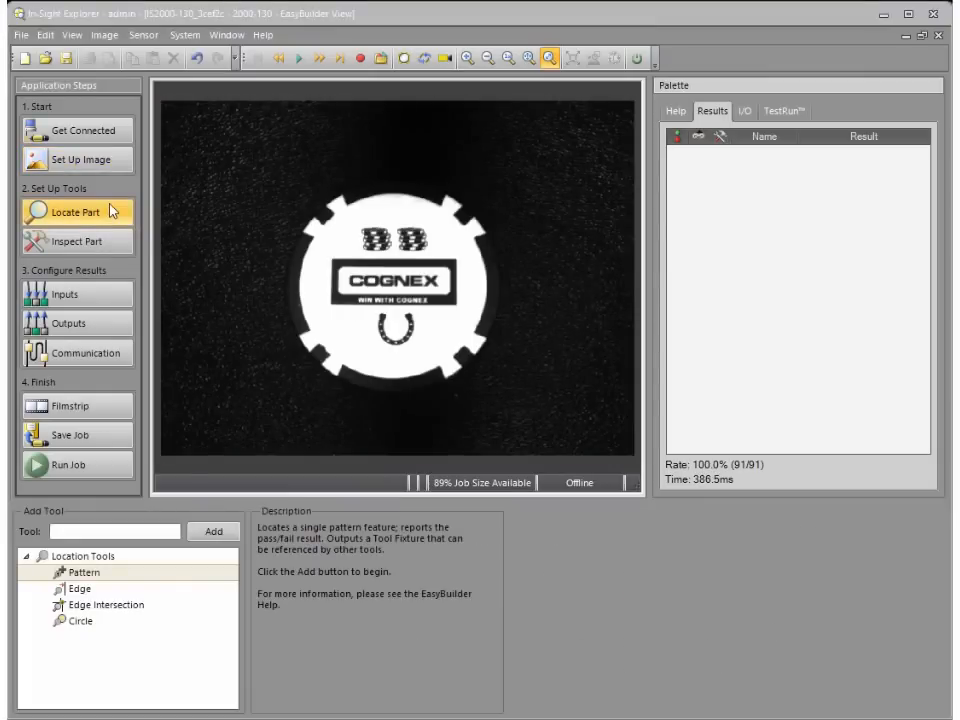
pyautogui.click(95, 556)
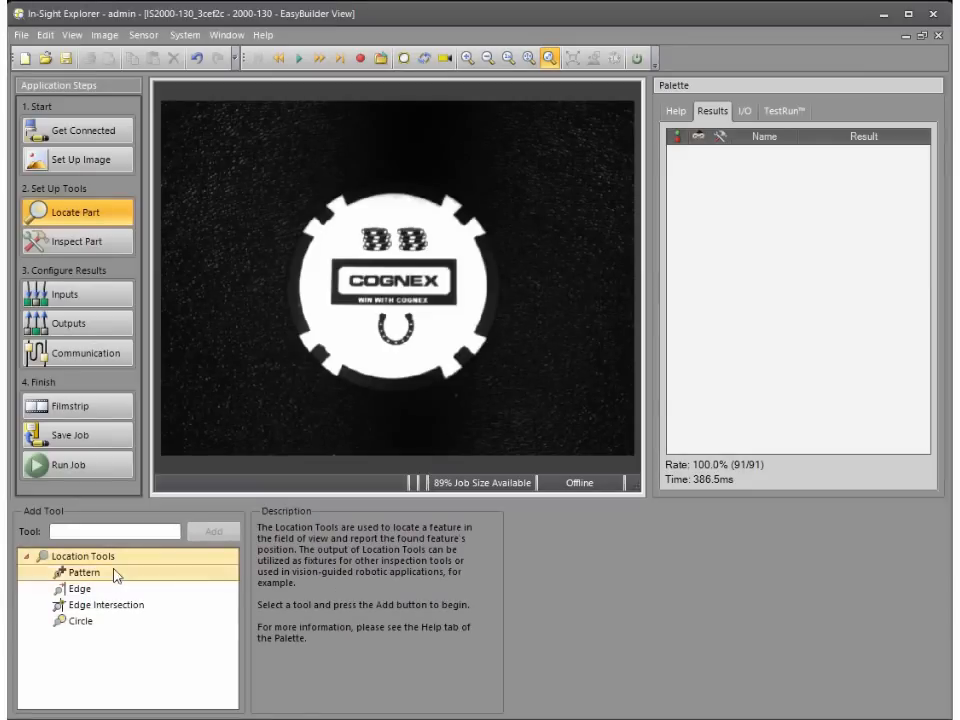
pyautogui.click(116, 575)
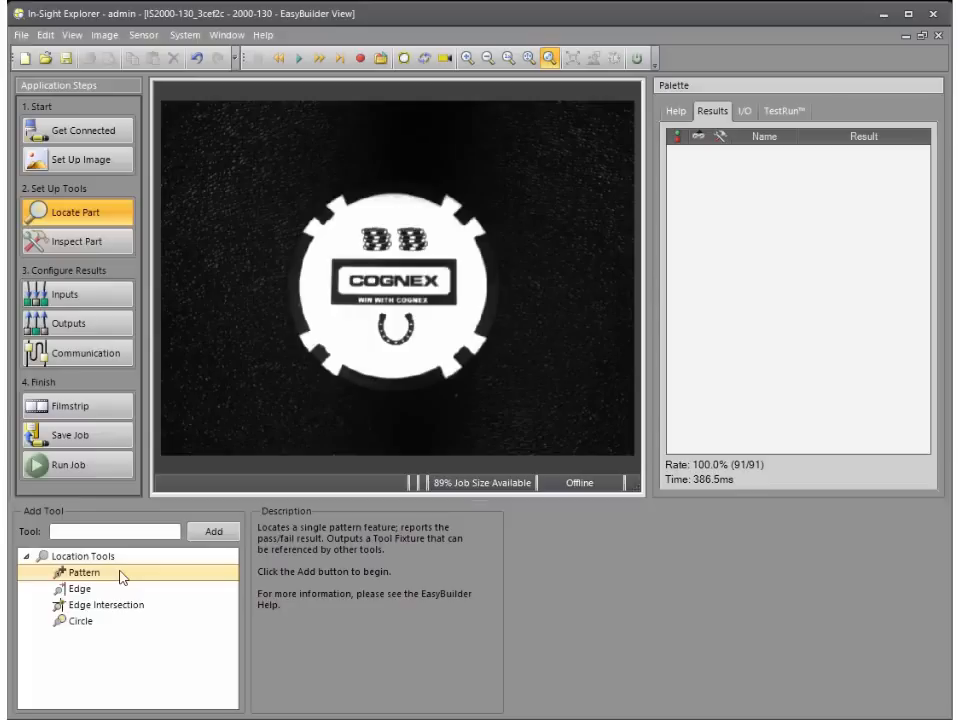
pyautogui.click(122, 589)
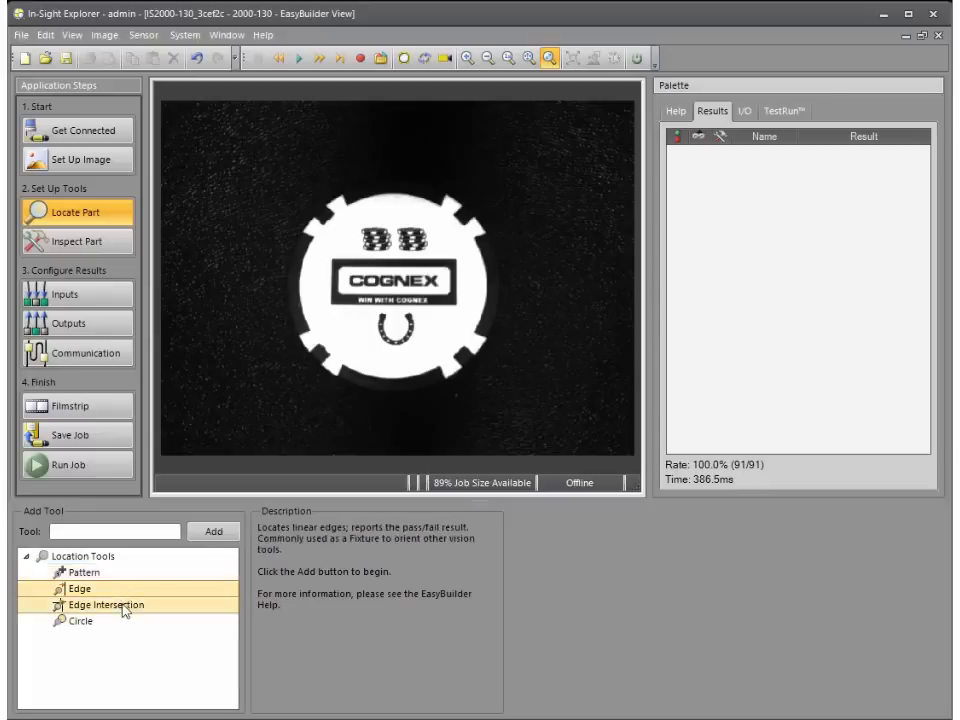
pyautogui.click(125, 610)
pyautogui.click(122, 622)
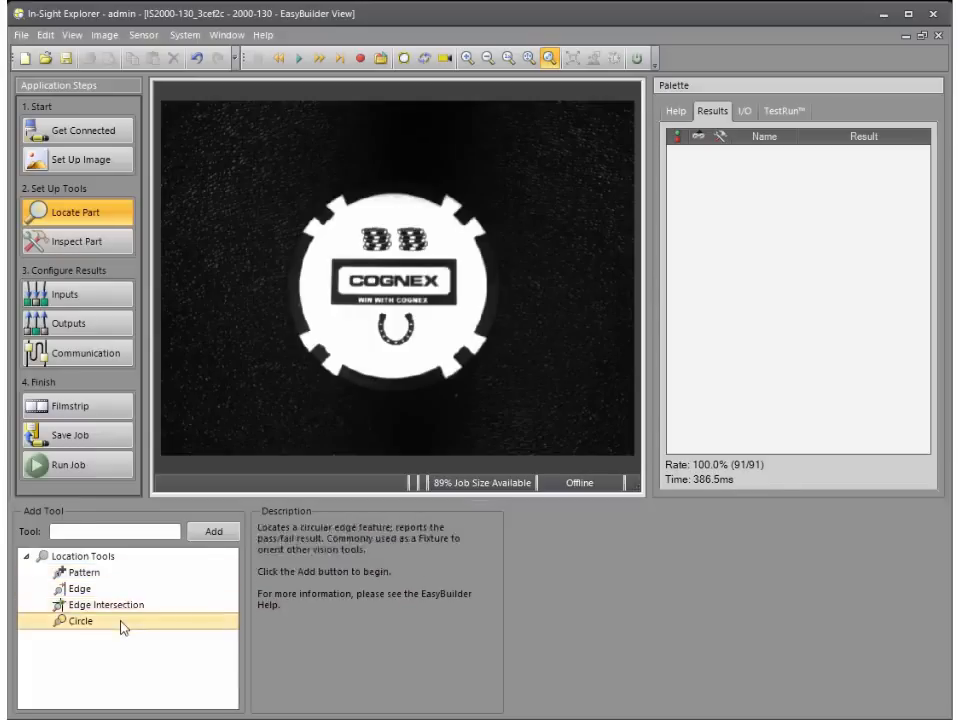
# Step: Add a Pattern location tool with its model region around the COGNEX logo box and its search region covering most of the image
pyautogui.click(126, 574)
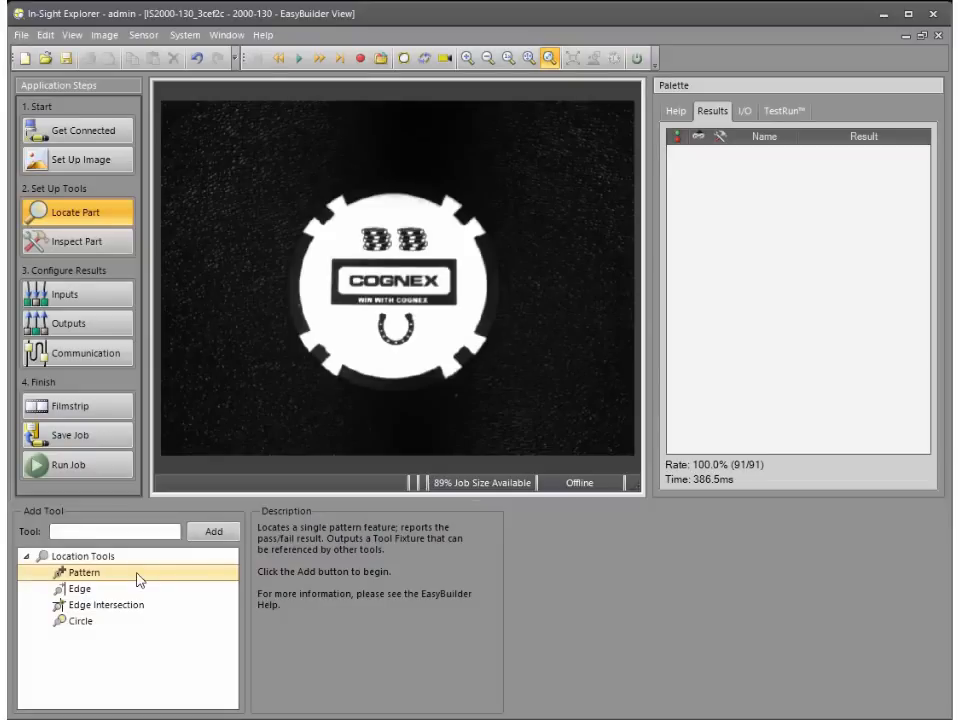
pyautogui.click(228, 537)
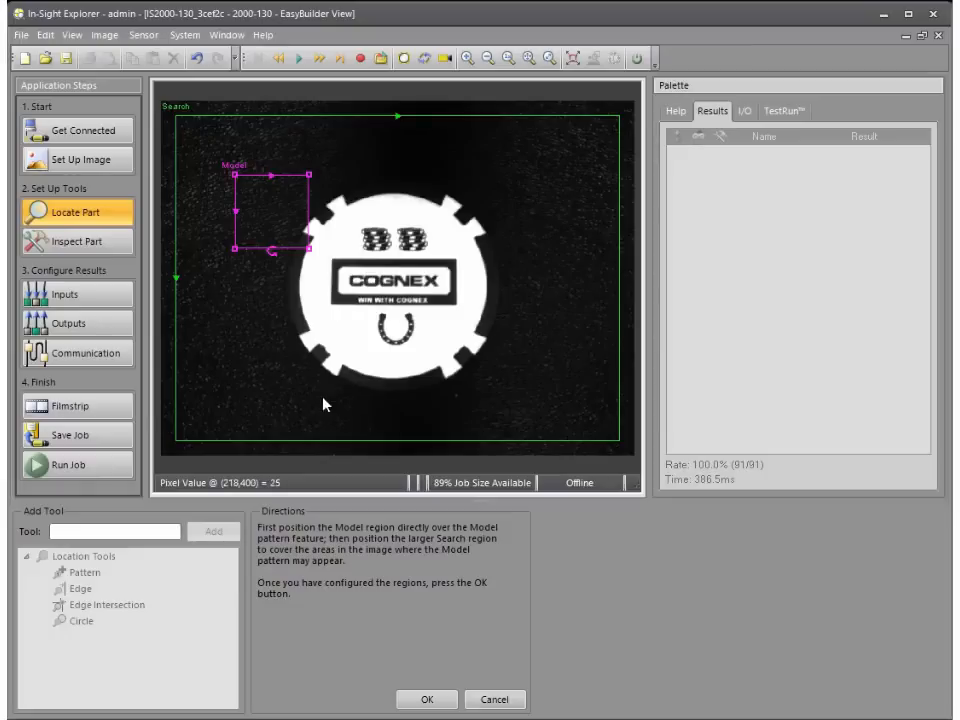
pyautogui.click(193, 124)
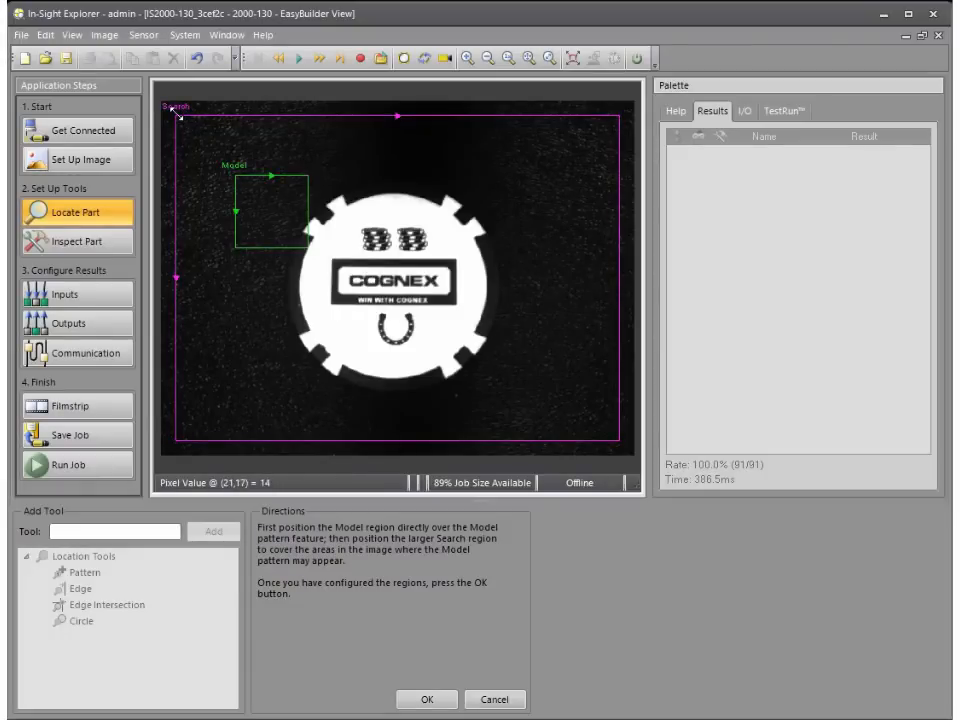
pyautogui.moveTo(178, 116)
pyautogui.mouseDown()
pyautogui.moveTo(174, 136)
pyautogui.moveTo(211, 126)
pyautogui.moveTo(179, 116)
pyautogui.mouseUp()
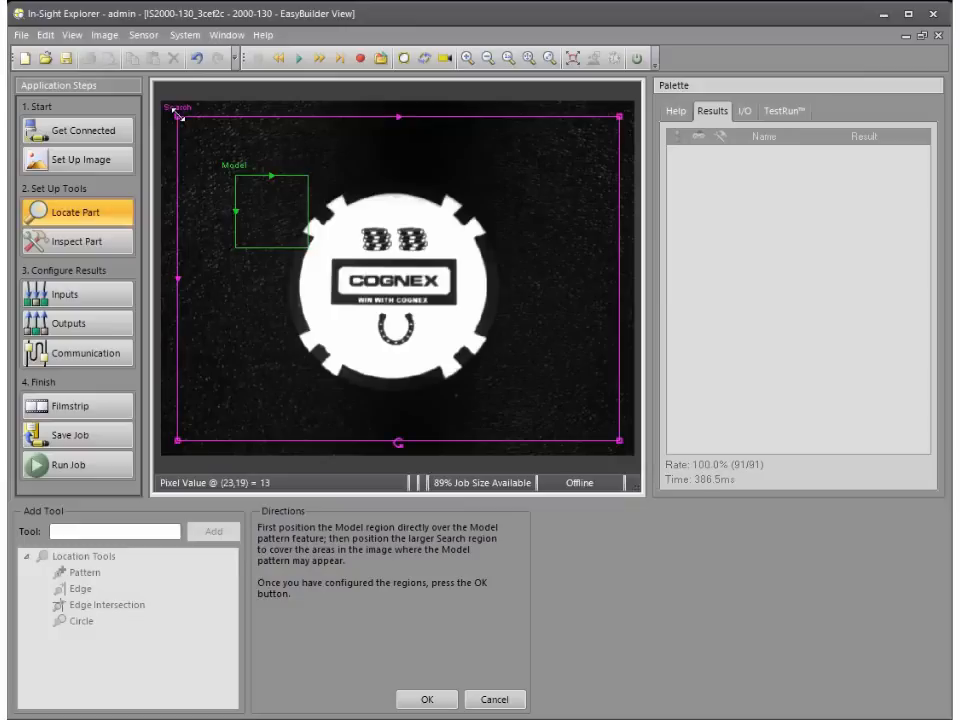
pyautogui.click(264, 190)
pyautogui.moveTo(264, 190); pyautogui.dragTo(351, 262)
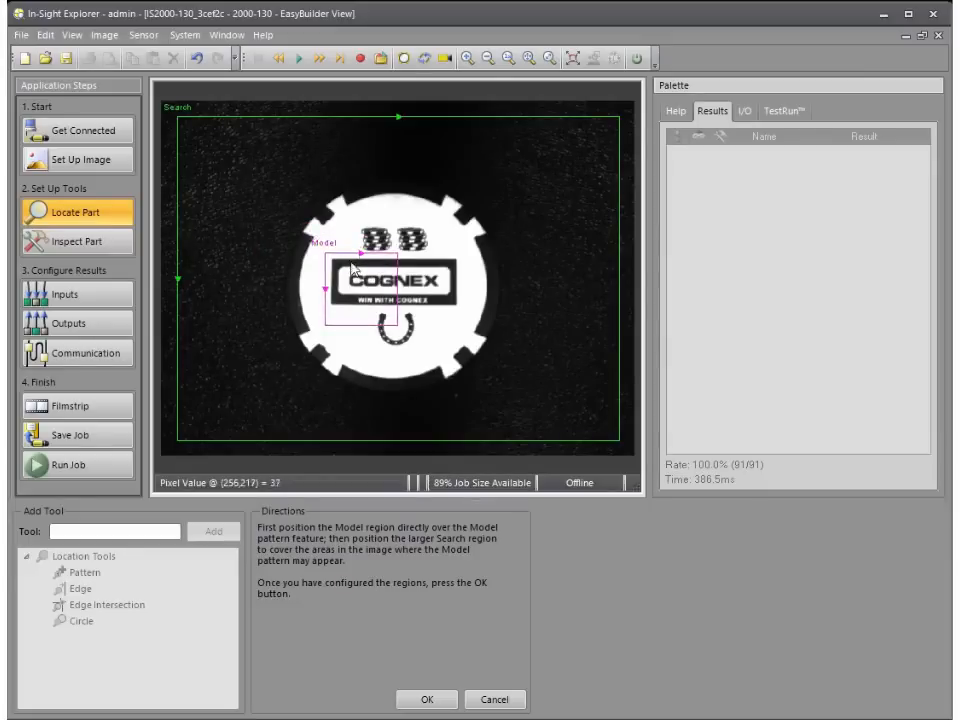
pyautogui.moveTo(395, 323); pyautogui.dragTo(465, 312)
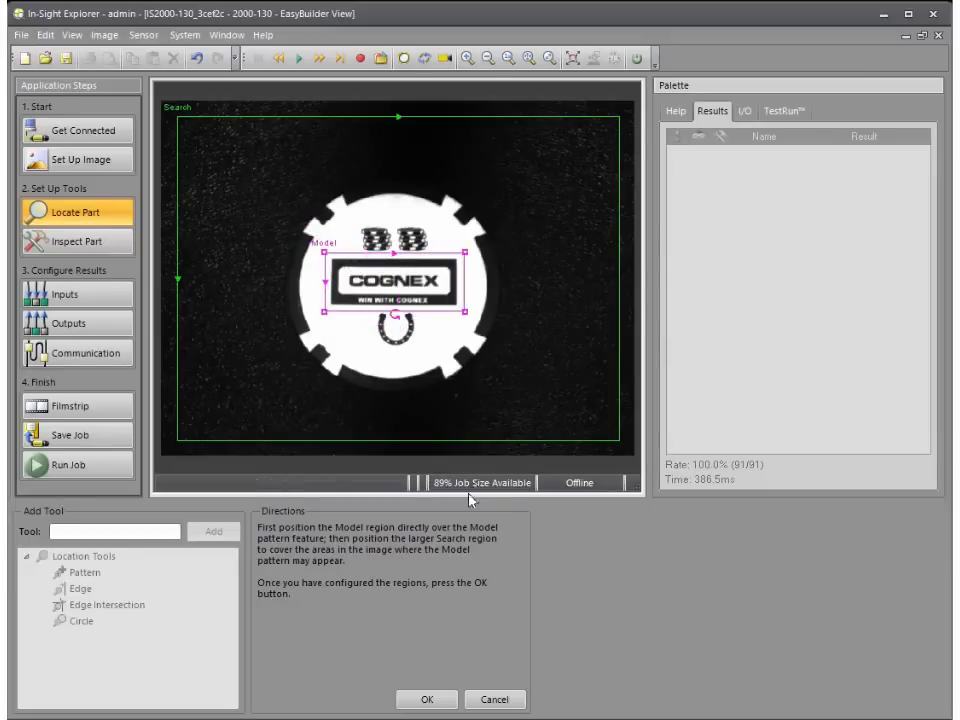
pyautogui.click(454, 700)
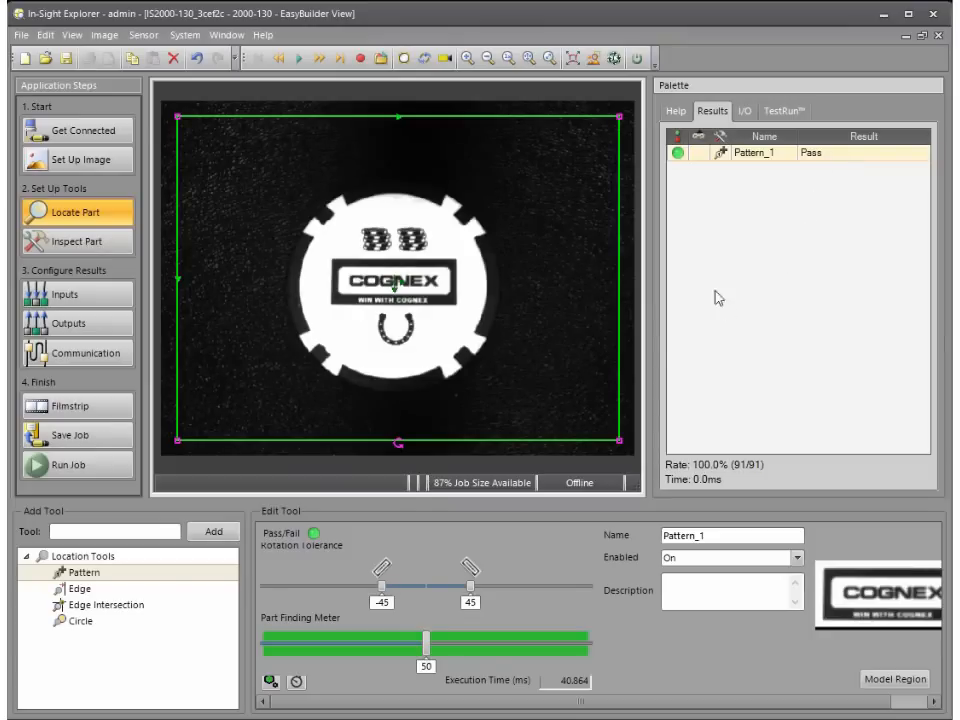
# Step: Set the pattern tool's rotation tolerance to ±90 degrees and its part finding threshold to 55
pyautogui.moveTo(476, 577)
pyautogui.mouseDown()
pyautogui.moveTo(471, 583)
pyautogui.moveTo(499, 589)
pyautogui.moveTo(553, 590)
pyautogui.moveTo(485, 592)
pyautogui.mouseUp()
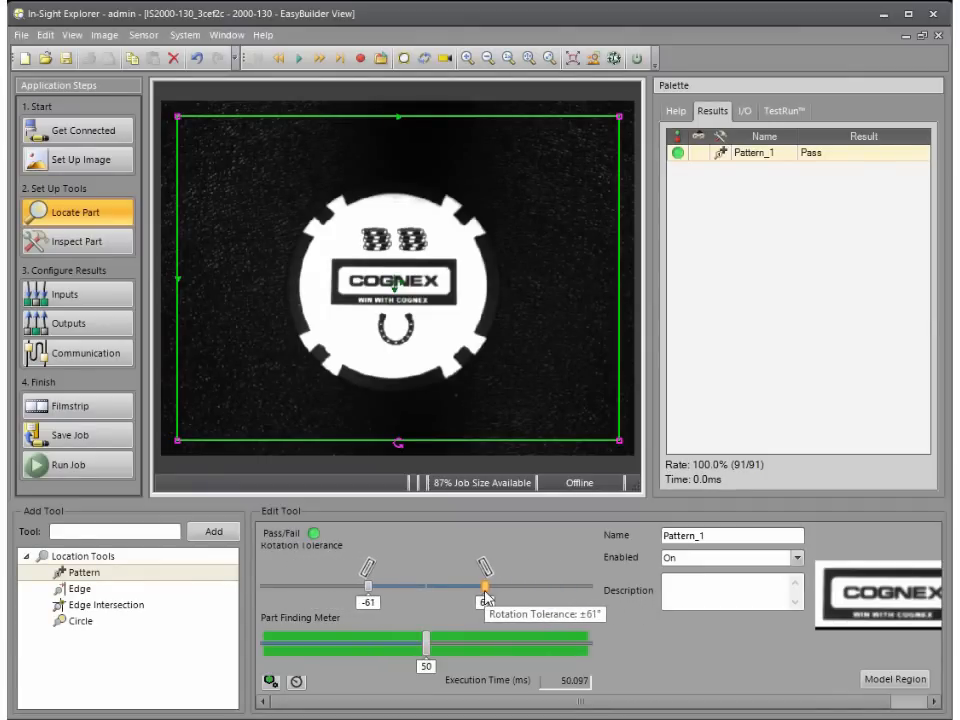
pyautogui.moveTo(486, 597); pyautogui.dragTo(511, 597)
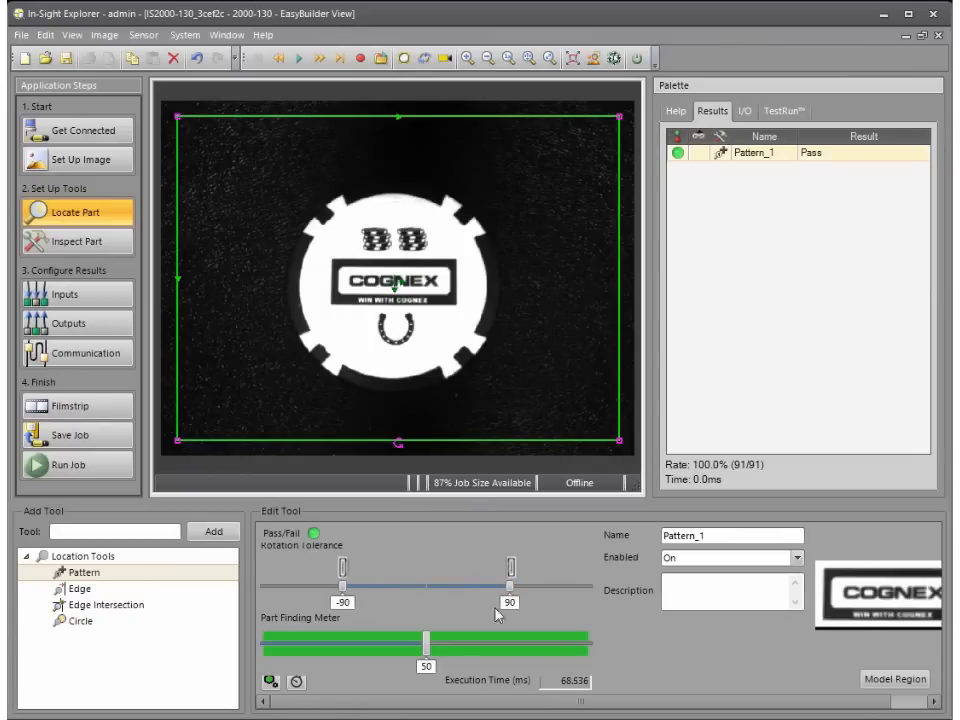
pyautogui.moveTo(427, 653)
pyautogui.mouseDown()
pyautogui.moveTo(484, 658)
pyautogui.moveTo(442, 660)
pyautogui.mouseUp()
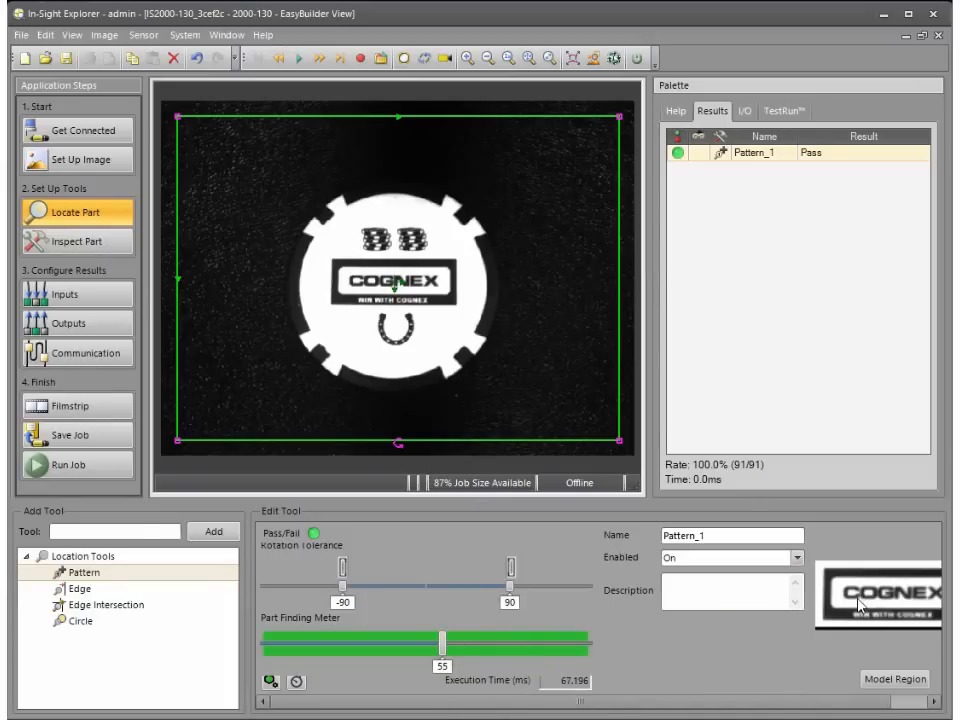
# Step: Rename the pattern location tool to Find_logo
pyautogui.doubleClick(730, 537)
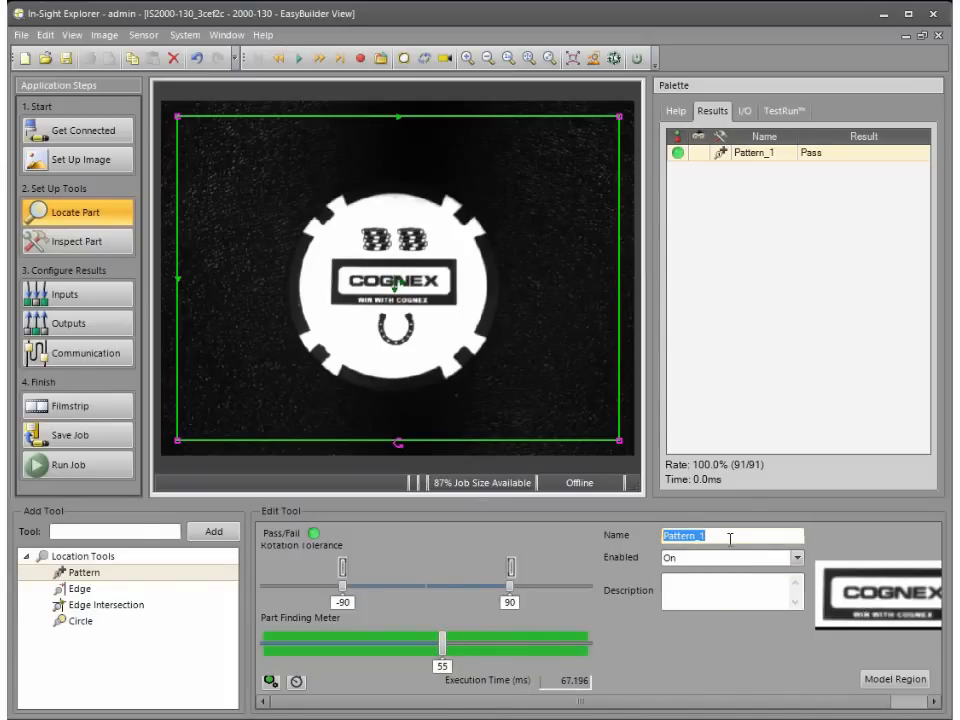
pyautogui.write('Find_logo')
pyautogui.click(679, 600)
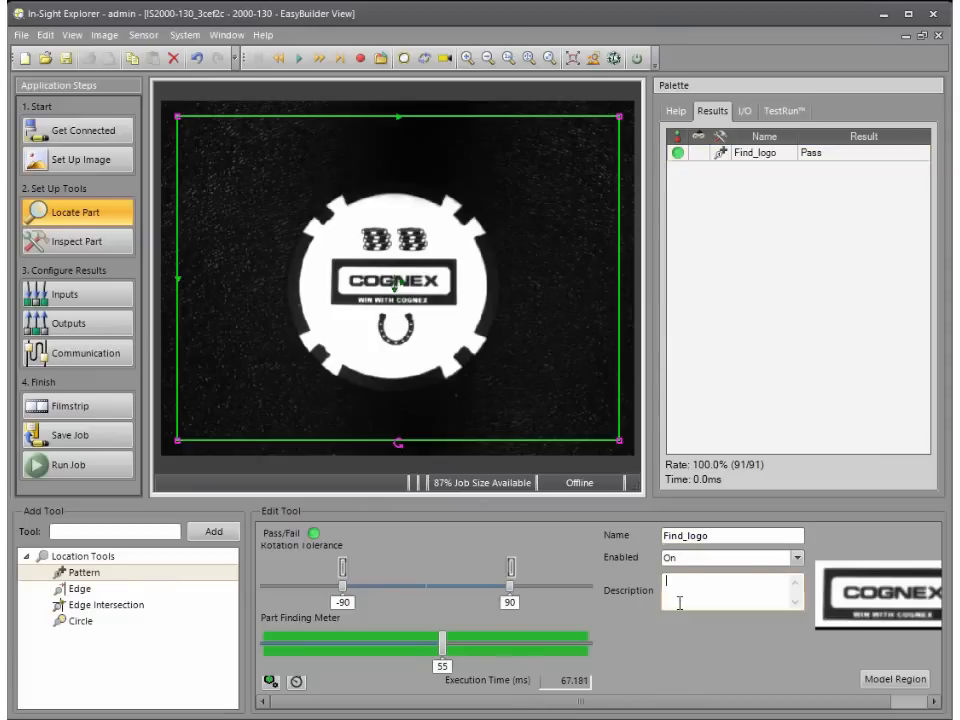
pyautogui.click(741, 536)
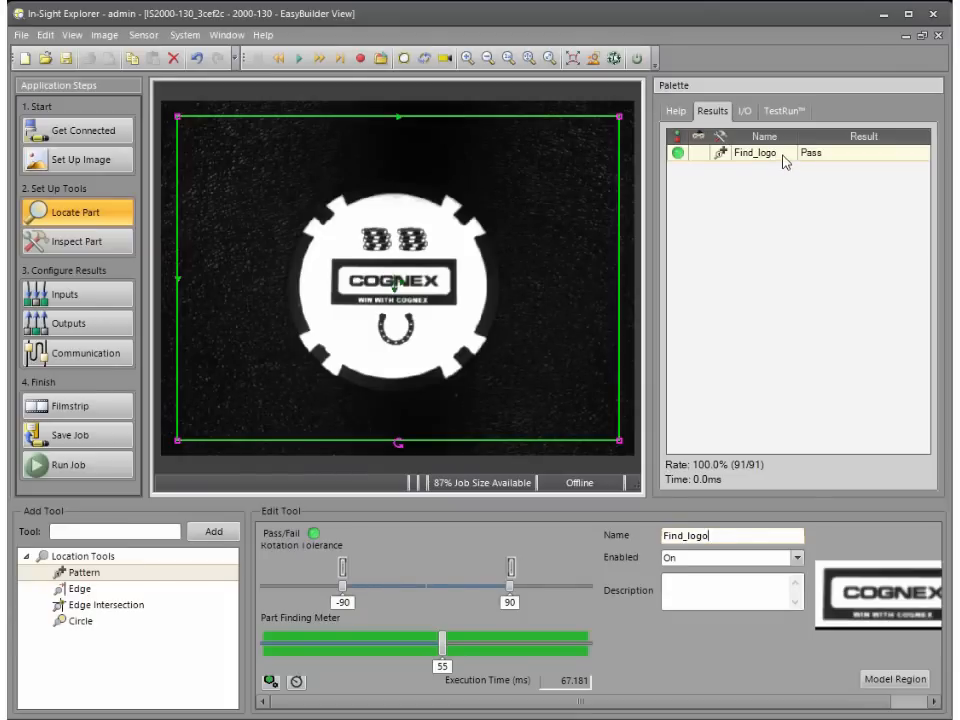
# Step: Run repeated image triggering to test Find_logo on the moving chip and widen its rotation tolerance to ±180 degrees
pyautogui.click(426, 66)
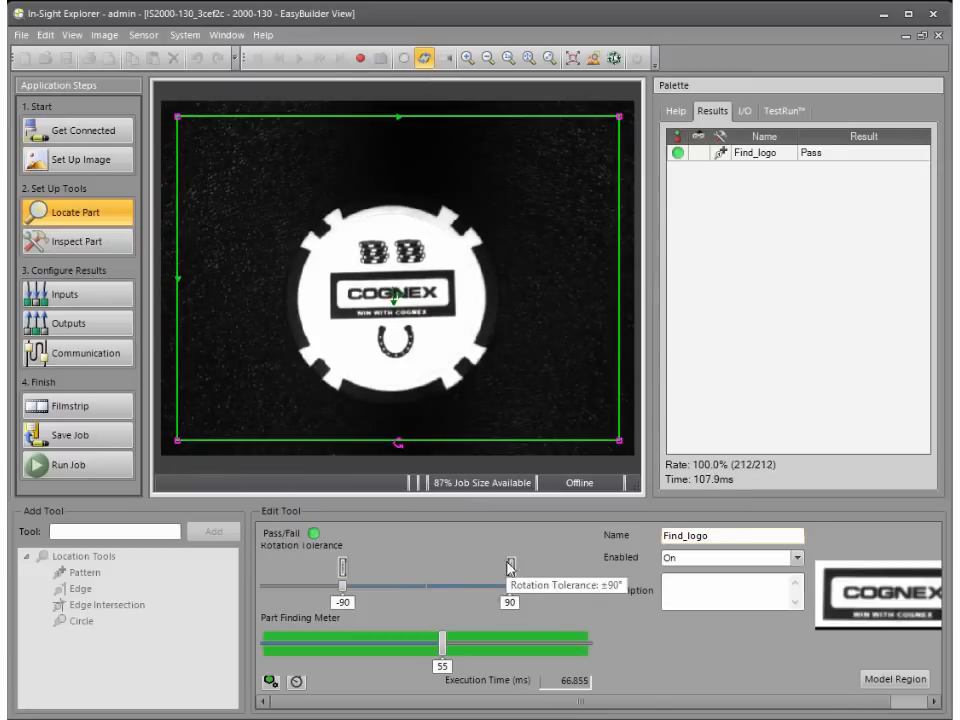
pyautogui.moveTo(509, 565); pyautogui.dragTo(592, 582)
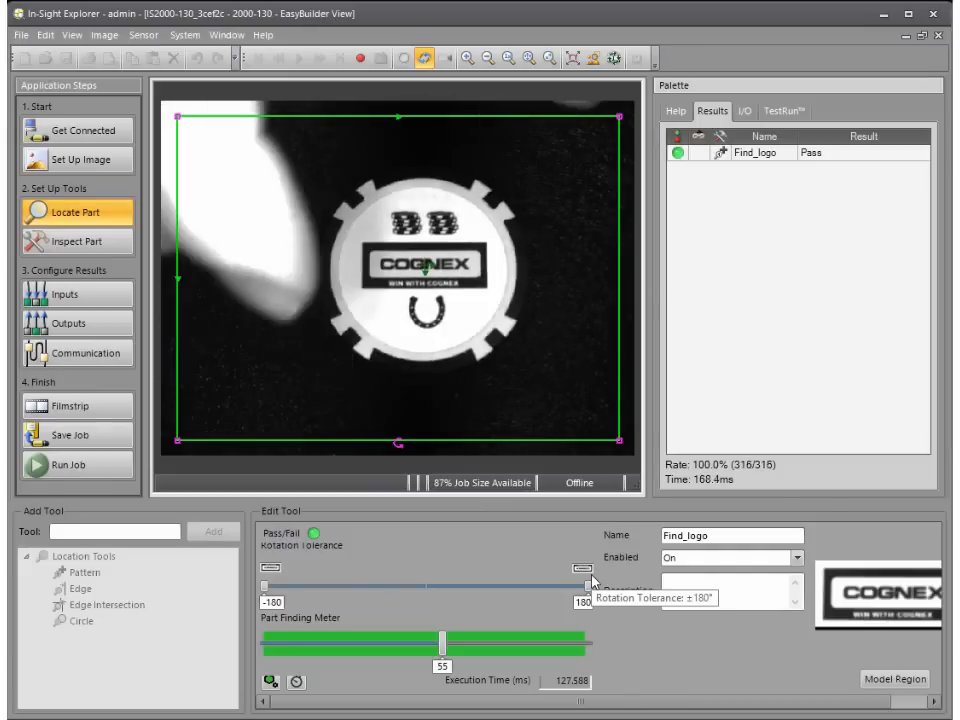
pyautogui.click(423, 60)
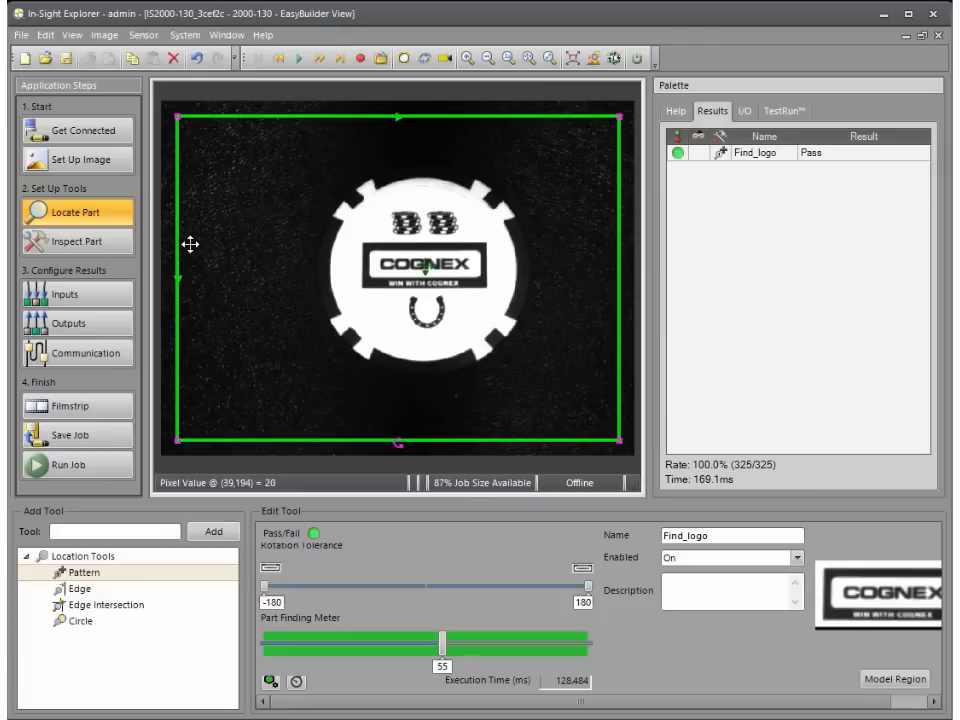
# Step: Go to part inspection and add a Pixel Count presence tool with a rectangular region around the two chip stacks above the logo
pyautogui.click(115, 244)
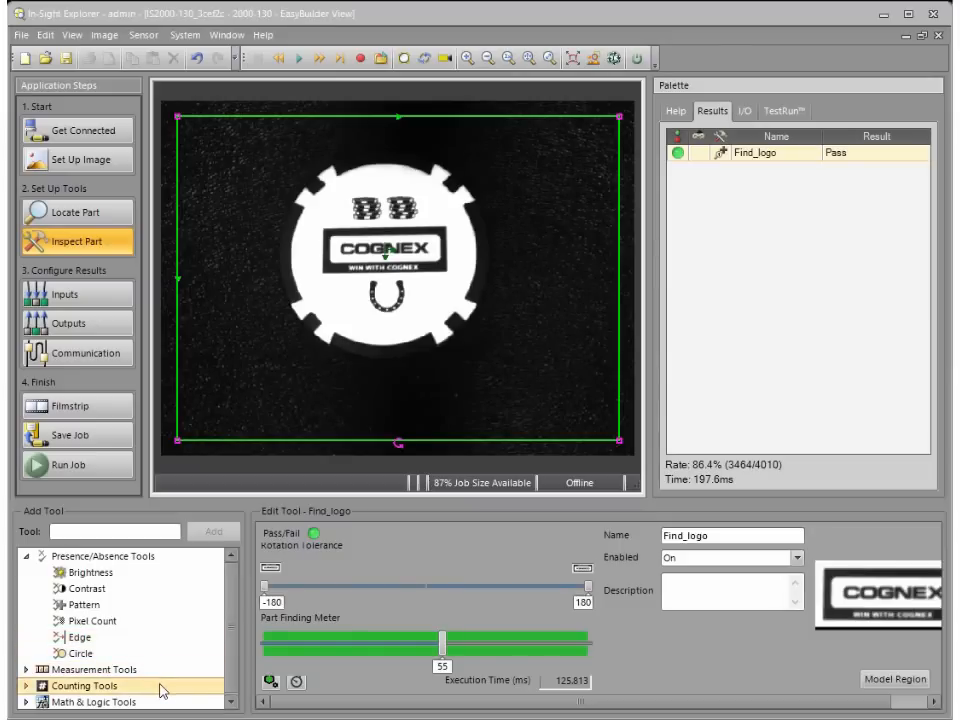
pyautogui.click(155, 557)
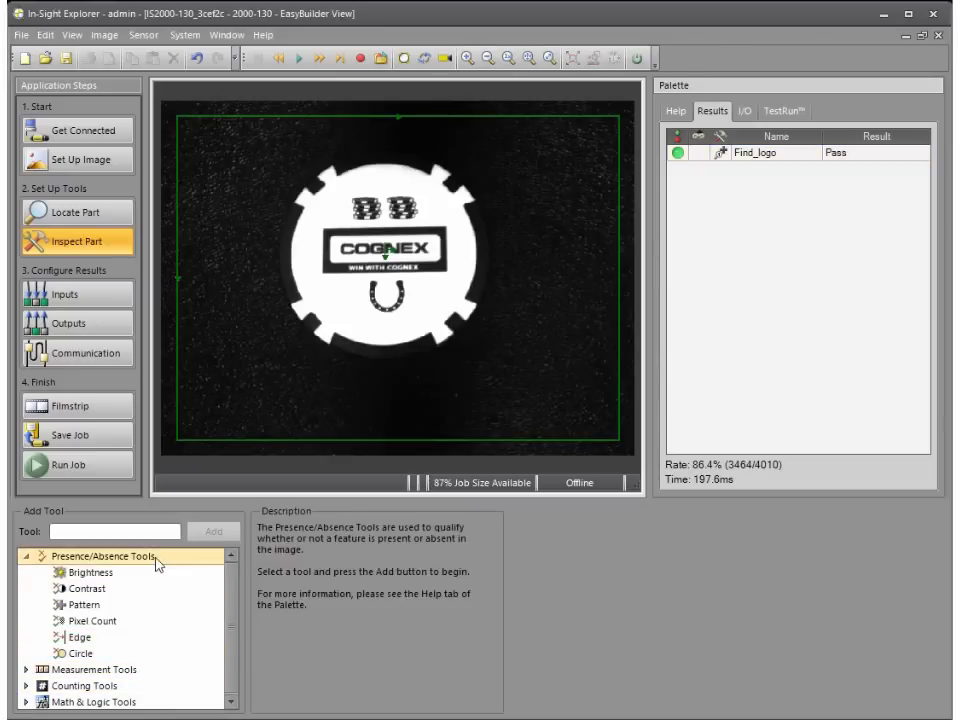
pyautogui.click(126, 624)
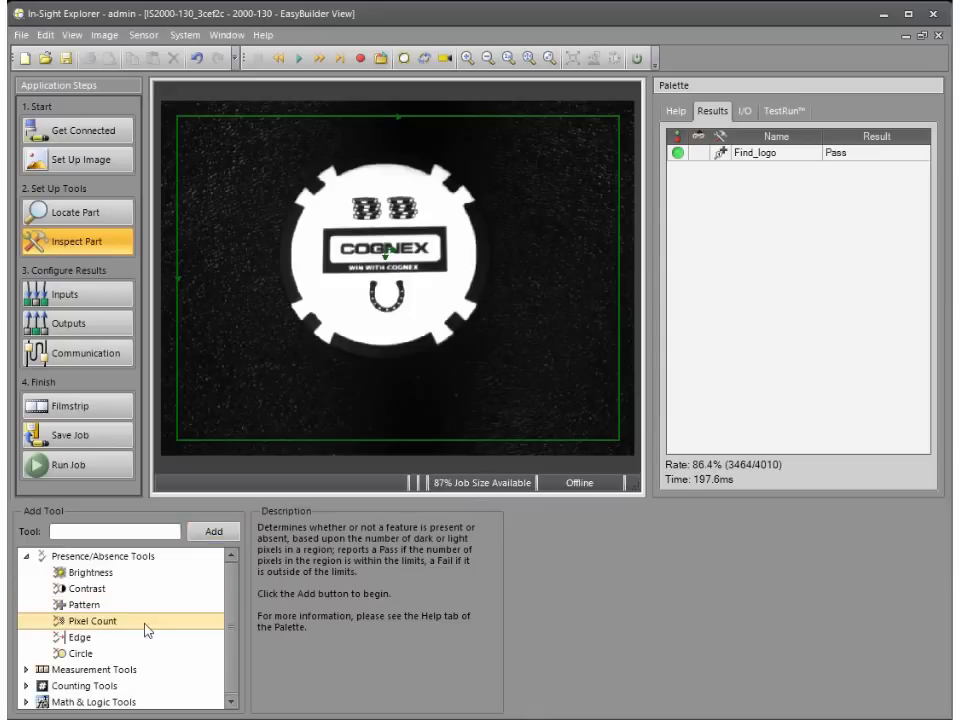
pyautogui.click(198, 532)
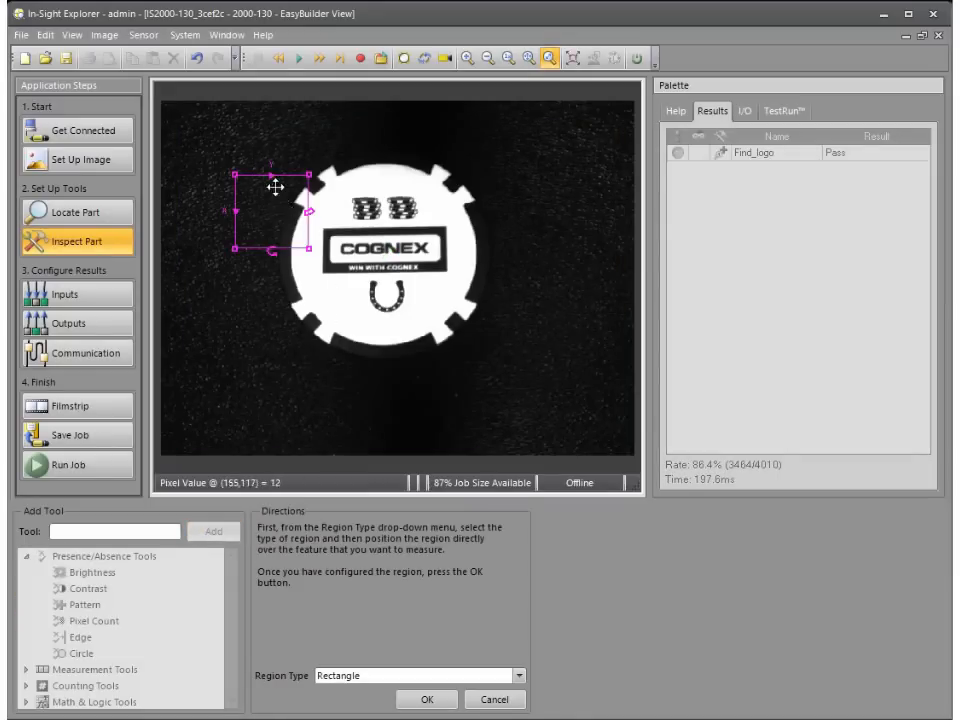
pyautogui.moveTo(274, 193); pyautogui.dragTo(386, 208)
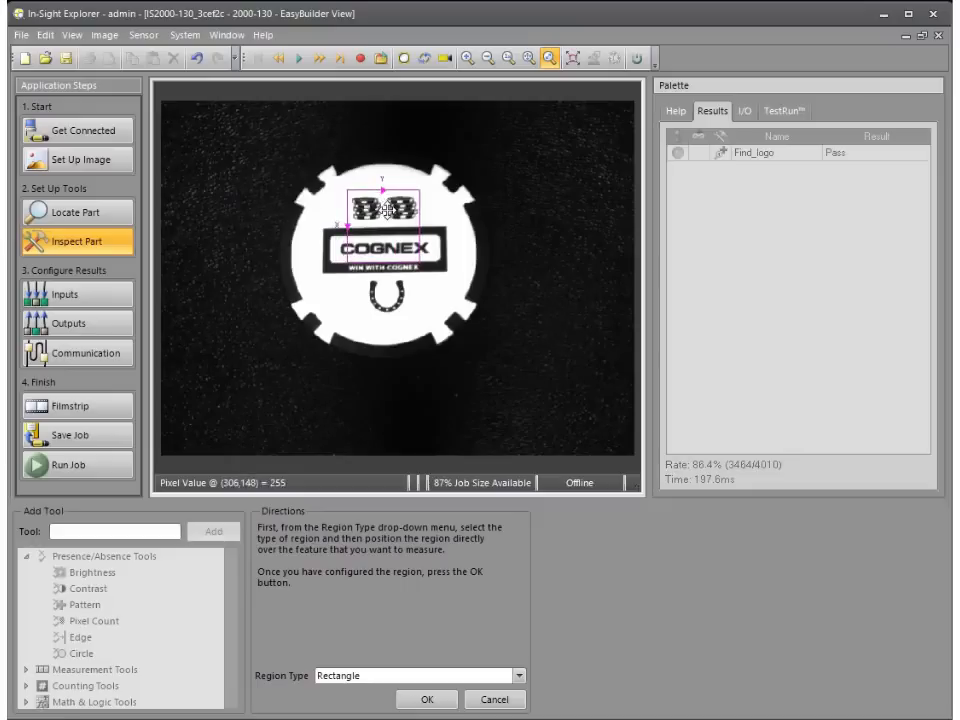
pyautogui.moveTo(419, 261); pyautogui.dragTo(421, 220)
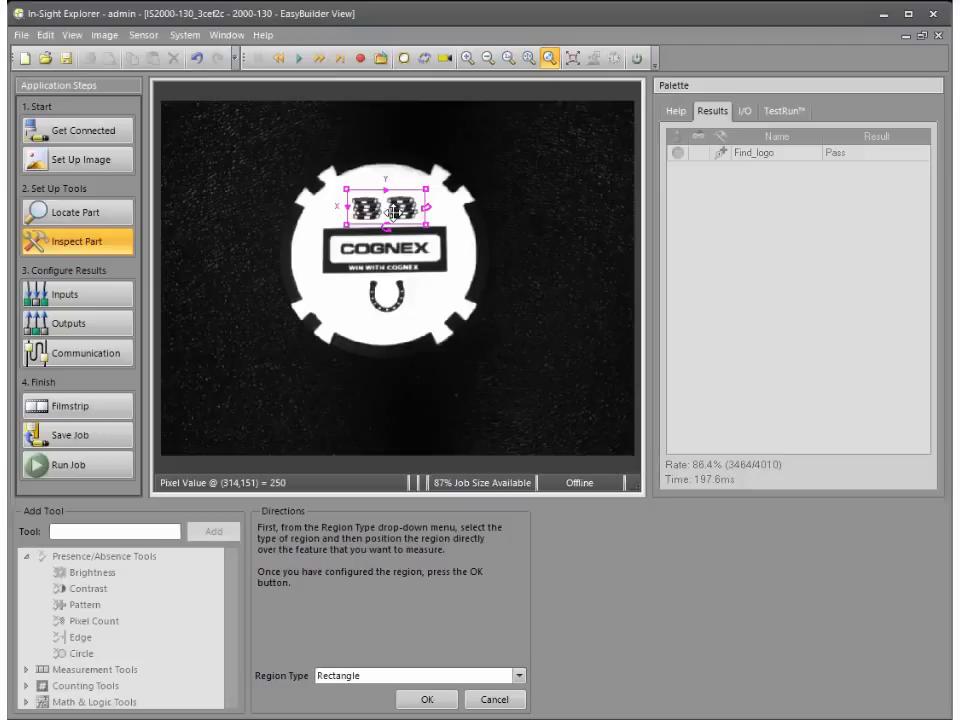
pyautogui.click(376, 683)
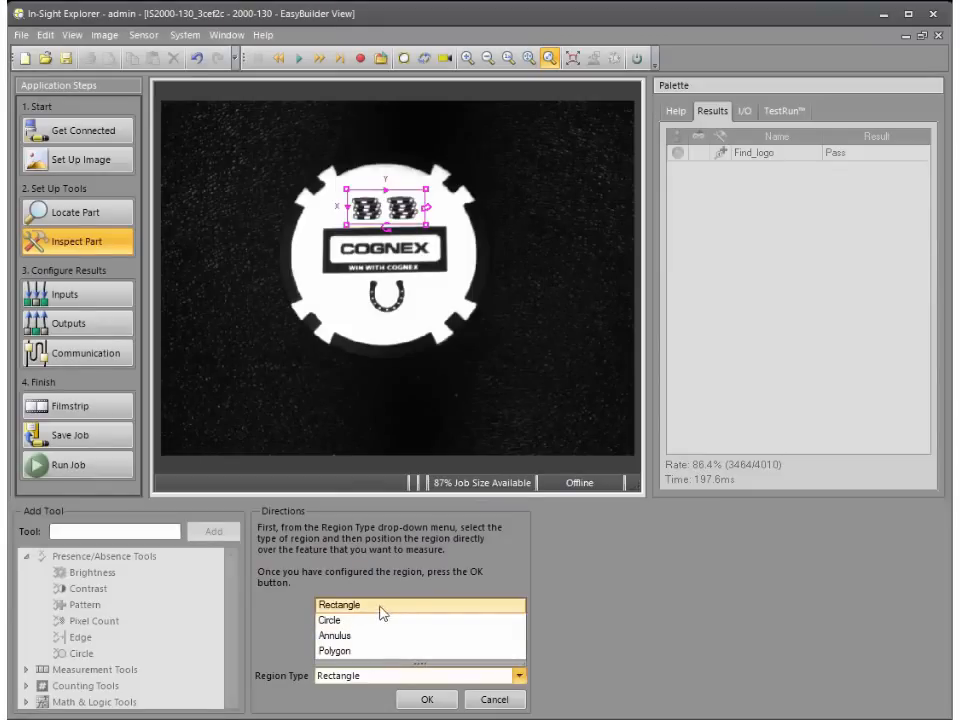
pyautogui.click(380, 676)
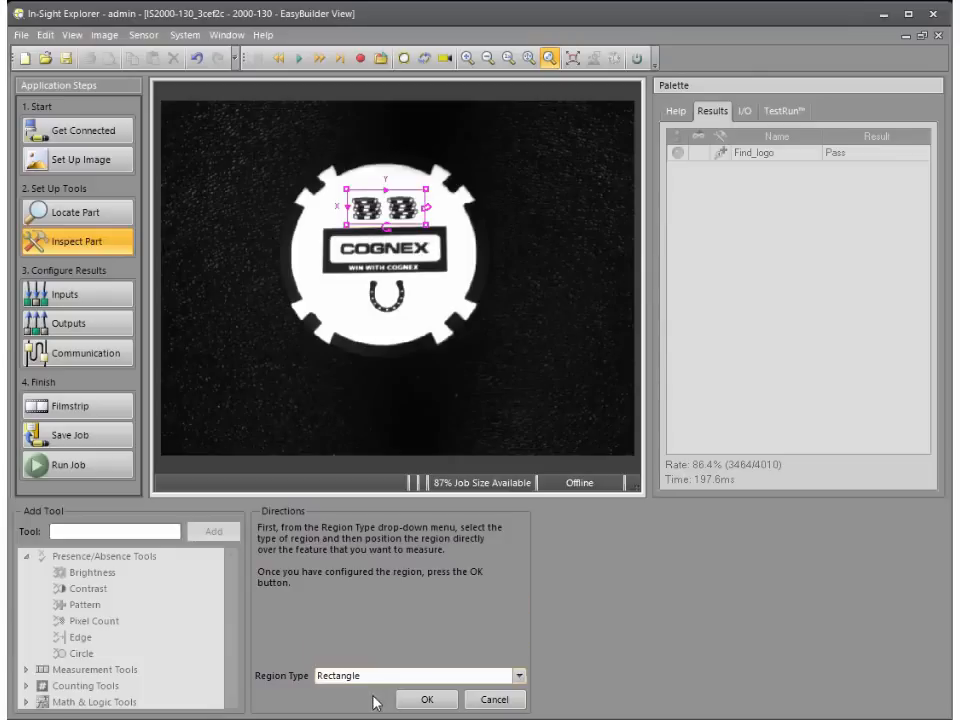
pyautogui.click(430, 702)
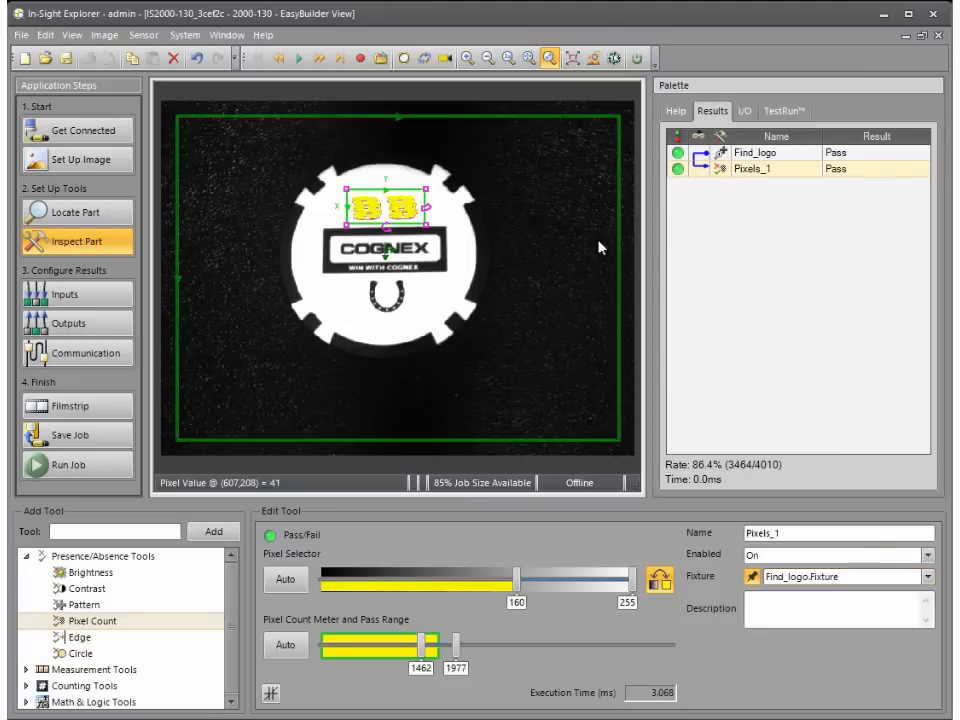
# Step: Under repeated triggering, widen the pixel count pass range to 1234–2262 and rename the tool to Check_chipstack
pyautogui.click(425, 61)
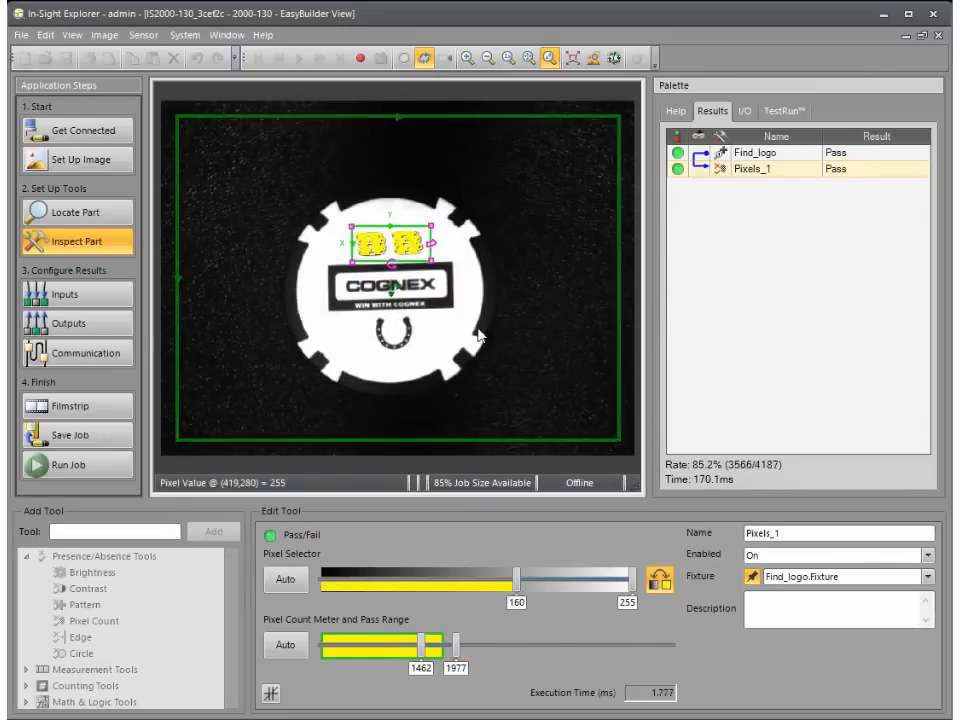
pyautogui.moveTo(421, 644); pyautogui.dragTo(482, 657)
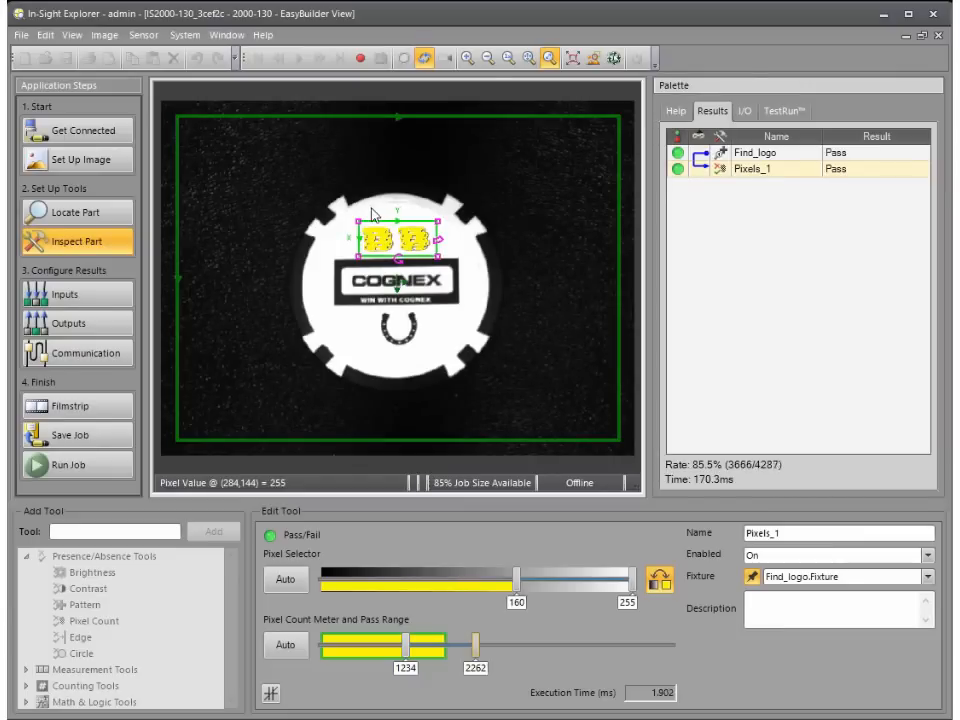
pyautogui.doubleClick(797, 533)
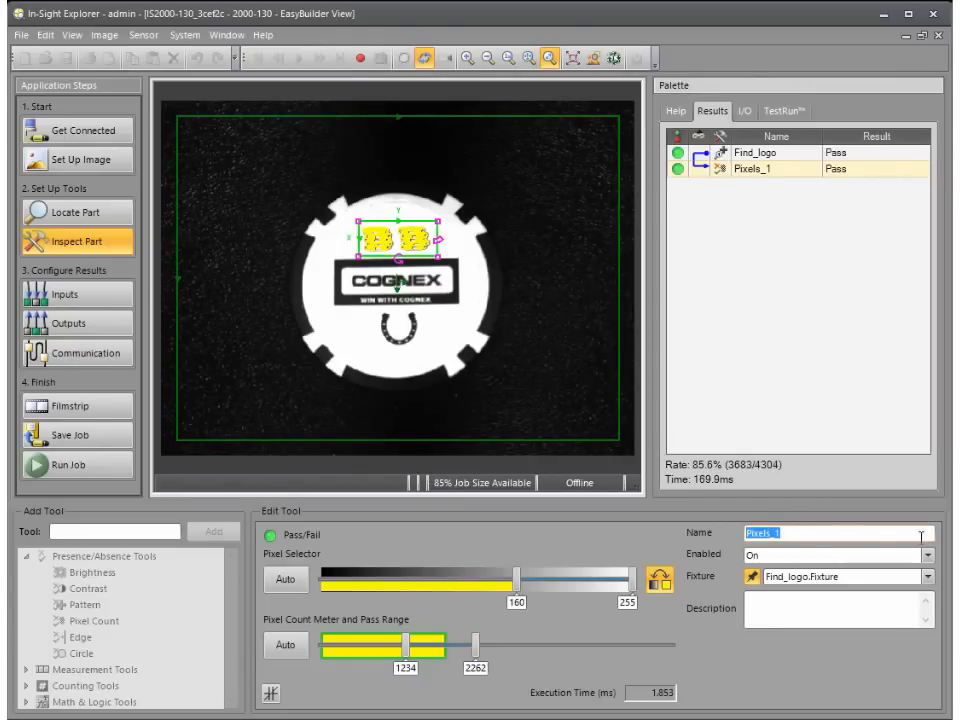
pyautogui.write('Check_chipstack')
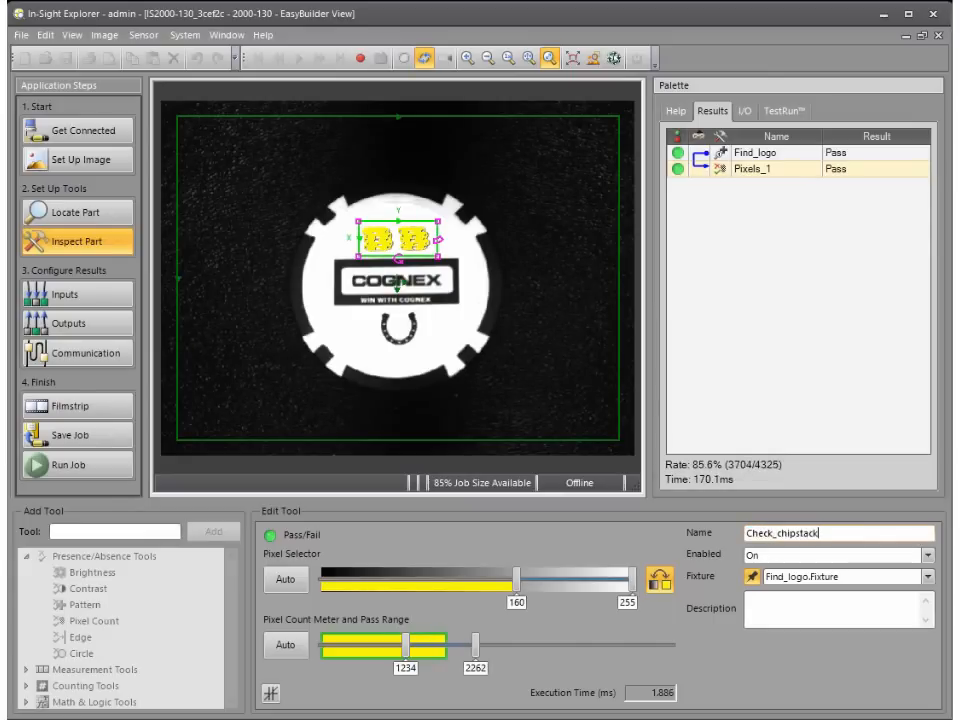
pyautogui.press('Return')
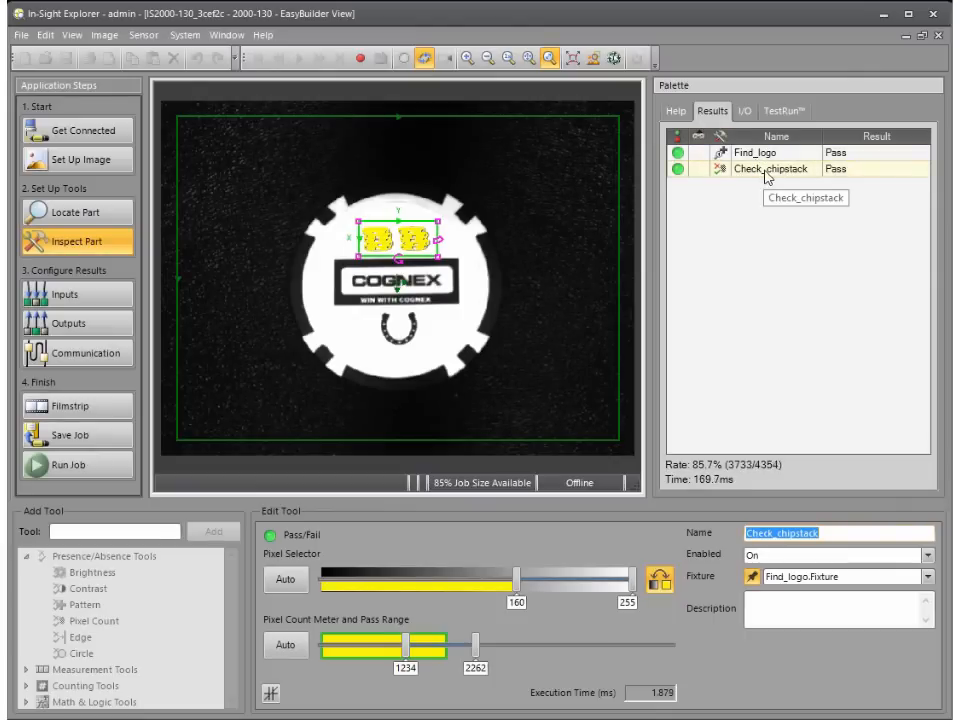
pyautogui.click(424, 62)
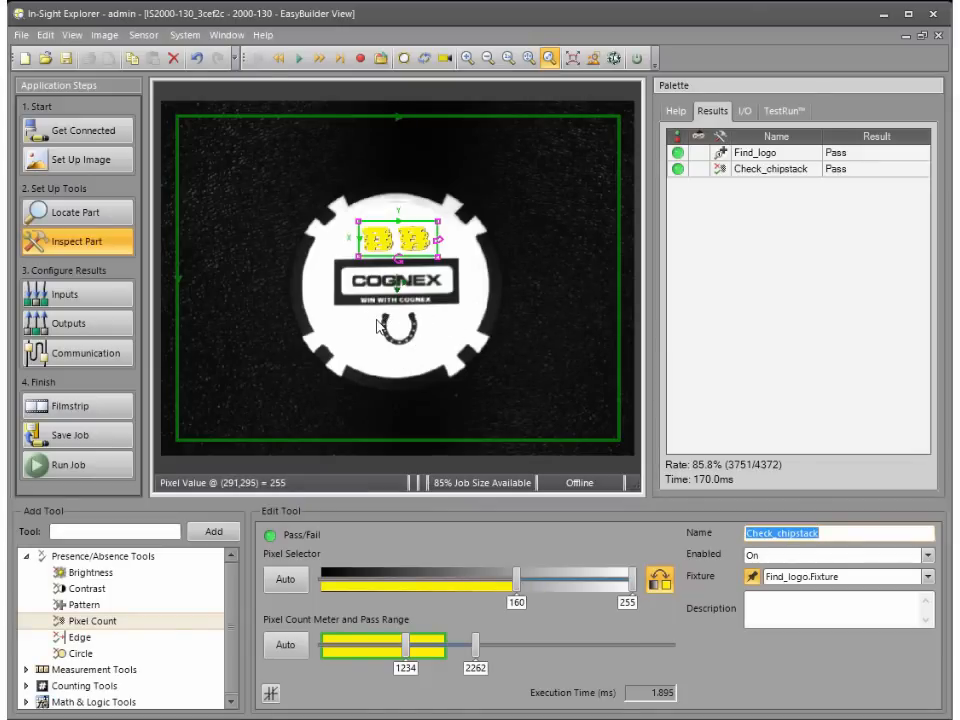
# Step: Add a Pattern presence tool with its model region around the horseshoe and its search region slightly larger around it
pyautogui.click(112, 605)
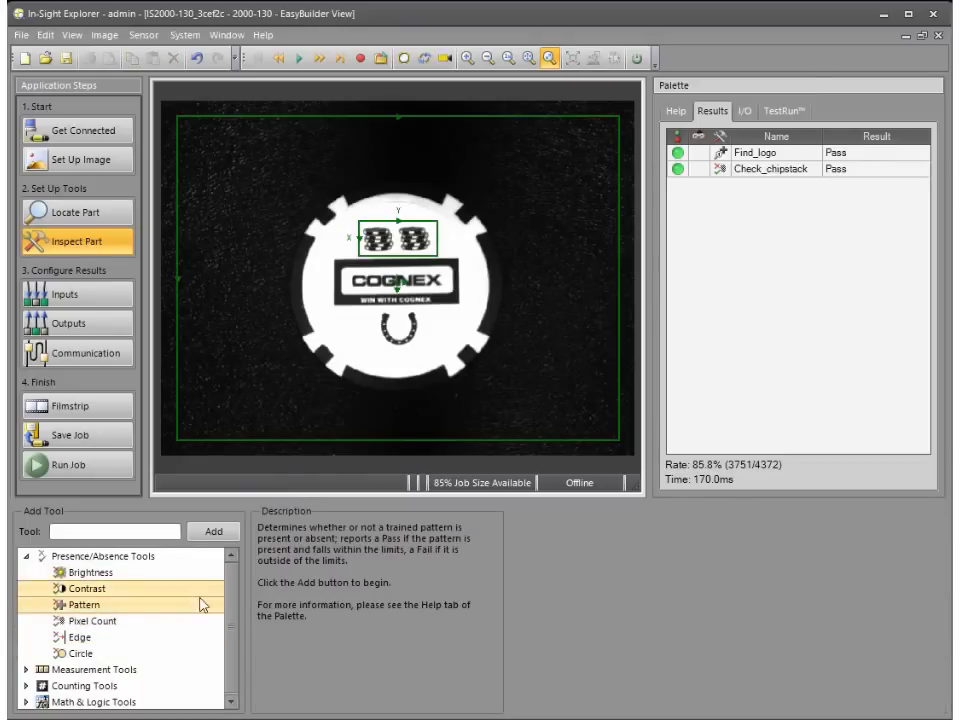
pyautogui.click(213, 531)
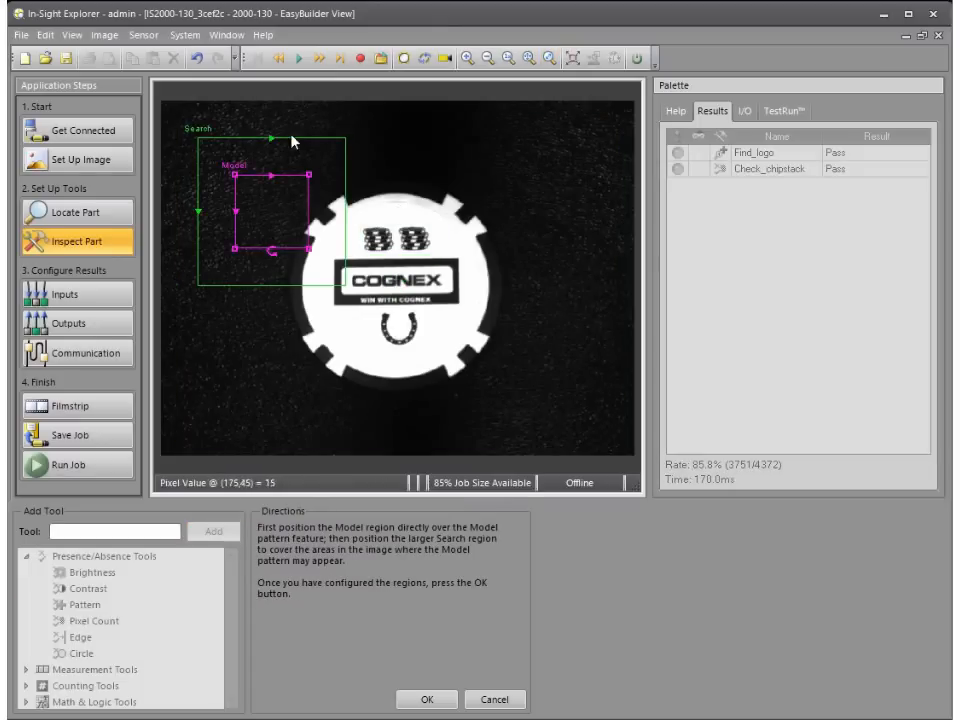
pyautogui.click(317, 150)
pyautogui.moveTo(317, 150); pyautogui.dragTo(476, 300)
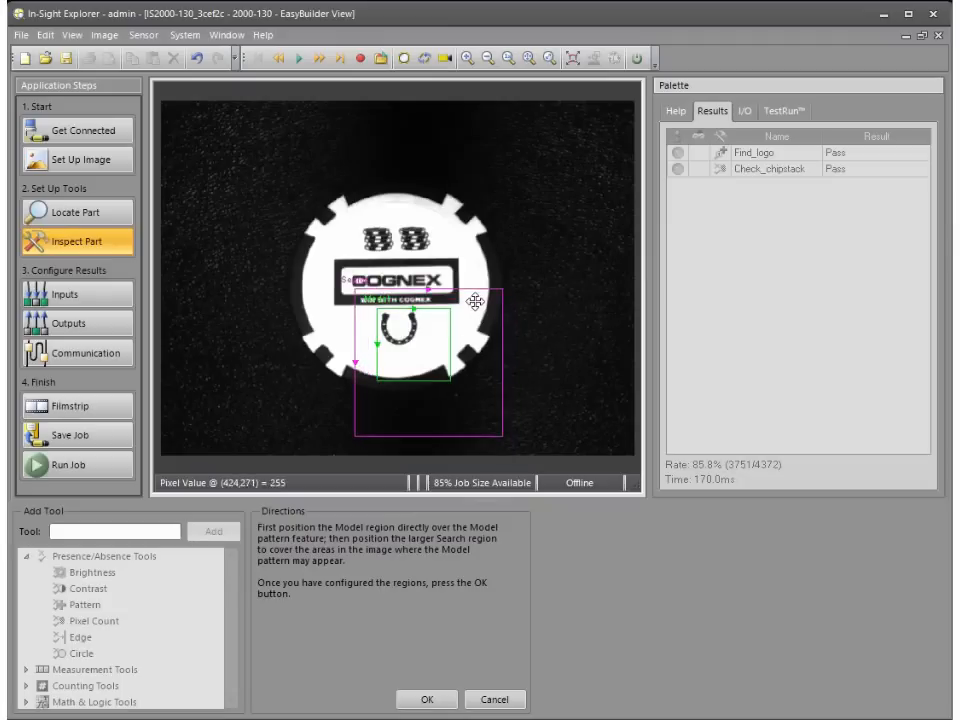
pyautogui.click(449, 380)
pyautogui.moveTo(450, 378); pyautogui.dragTo(421, 347)
pyautogui.click(501, 436)
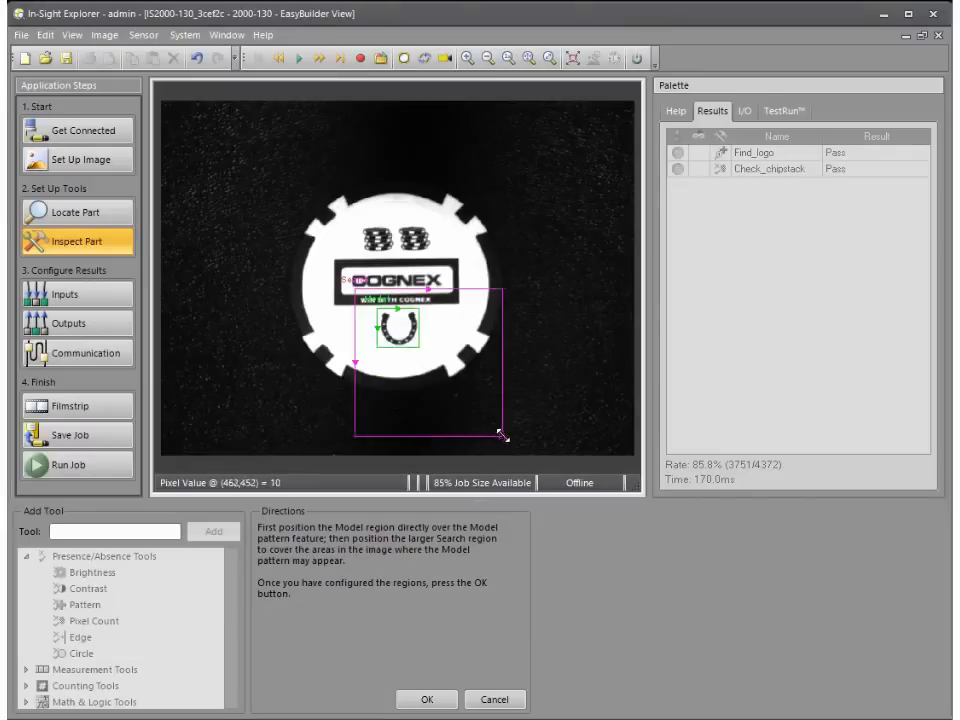
pyautogui.moveTo(501, 436); pyautogui.dragTo(425, 354)
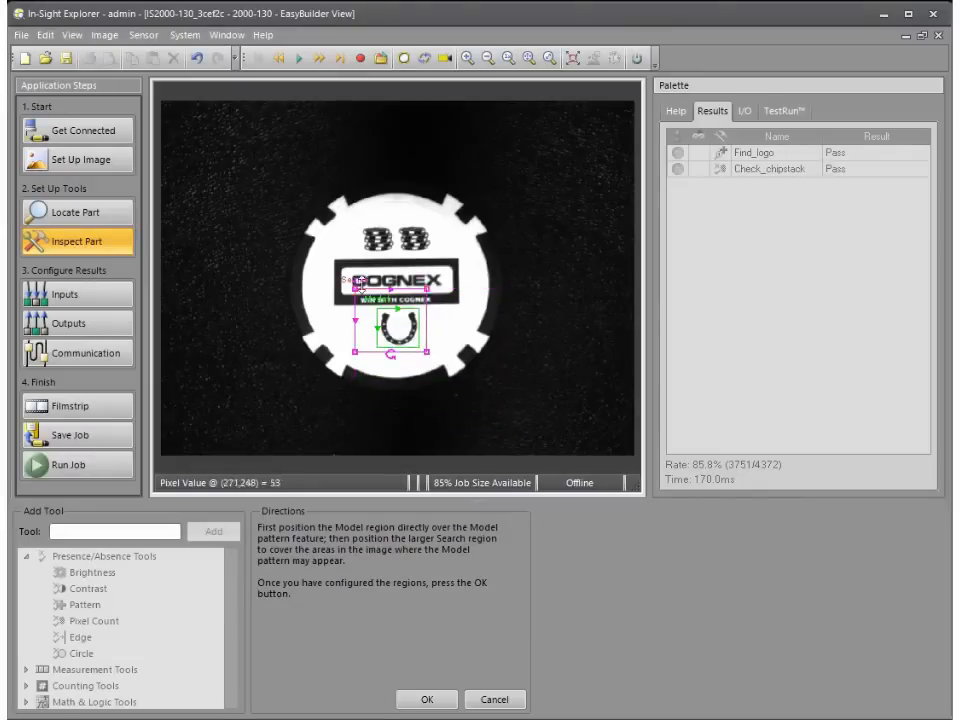
pyautogui.moveTo(355, 289); pyautogui.dragTo(371, 300)
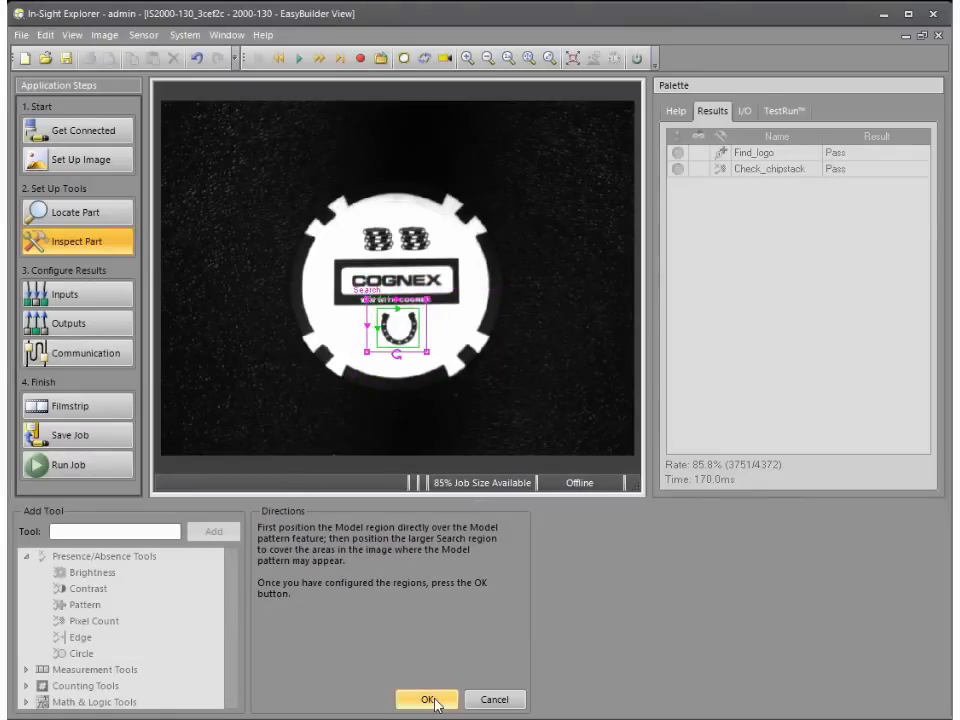
pyautogui.click(434, 700)
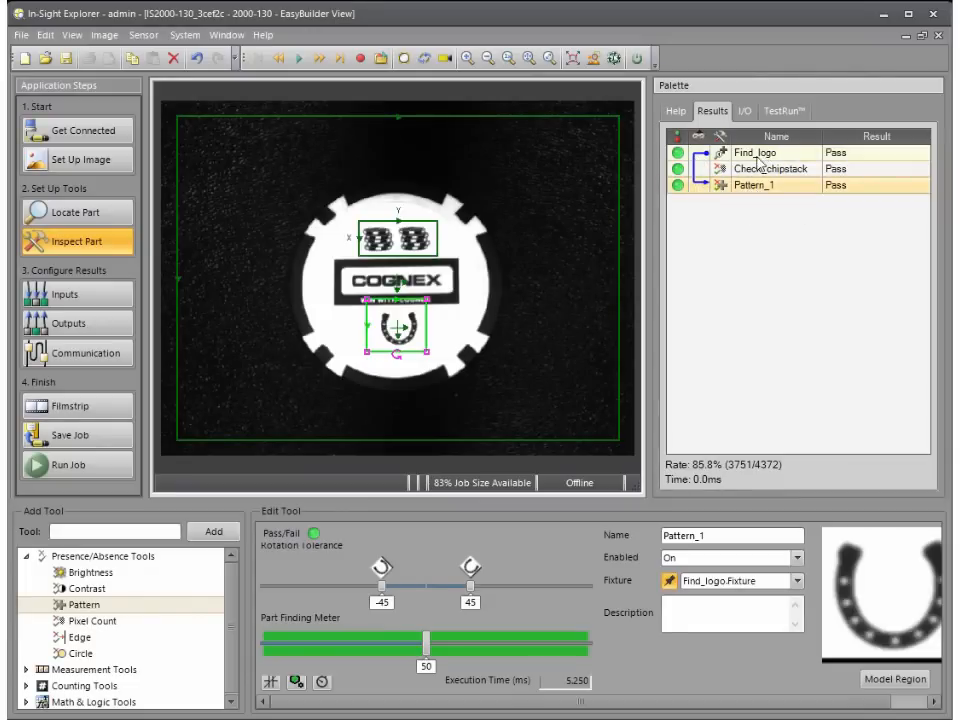
# Step: Rename the horseshoe pattern tool to Find_shoe
pyautogui.moveTo(743, 536); pyautogui.dragTo(562, 522)
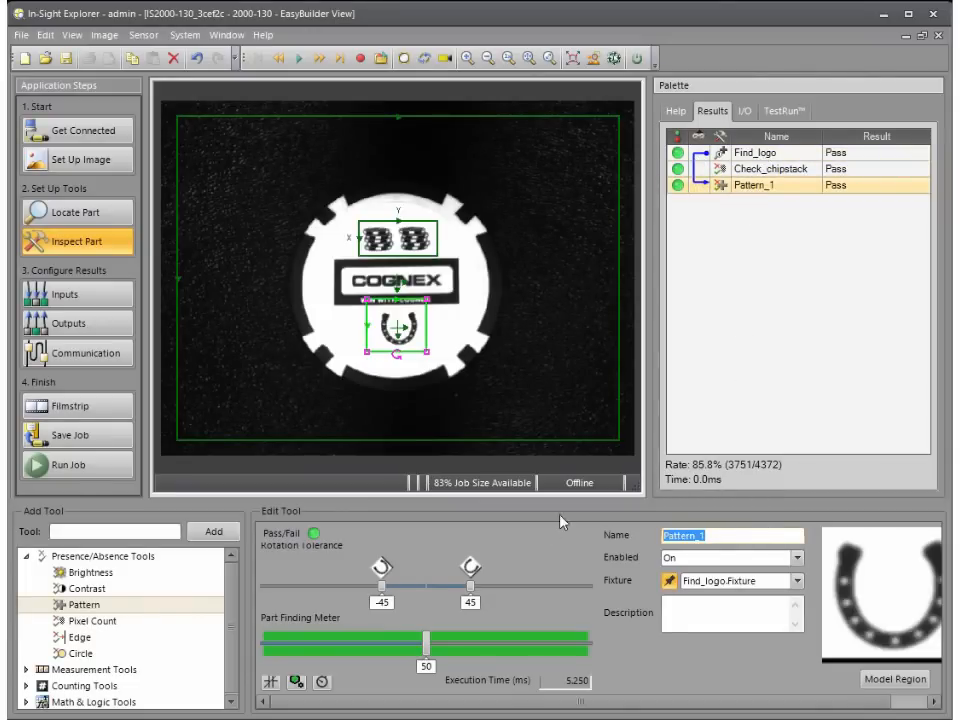
pyautogui.write('Find_shoe')
pyautogui.press('Return')
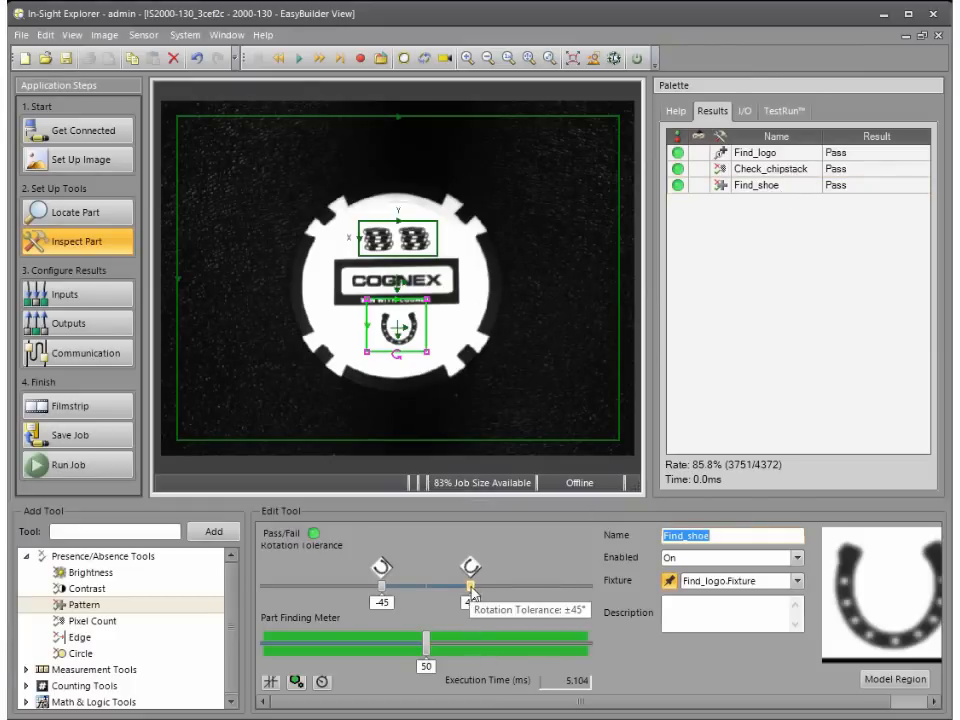
# Step: Narrow the Find_shoe rotation tolerance to ±14 degrees and test the tool with repeated image triggering
pyautogui.moveTo(473, 594); pyautogui.dragTo(442, 598)
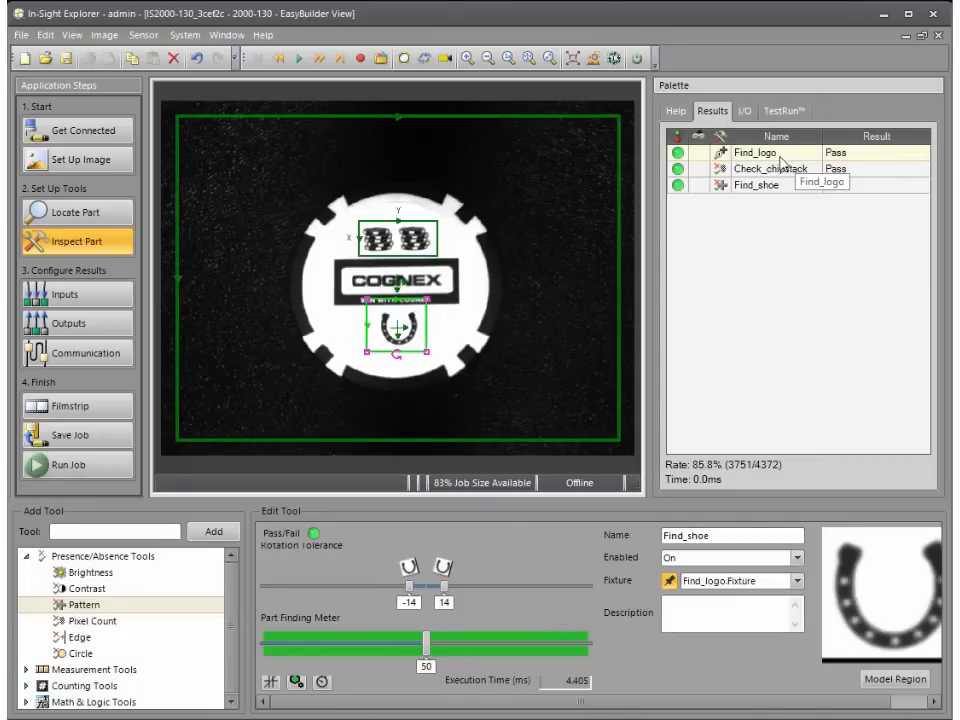
pyautogui.click(425, 60)
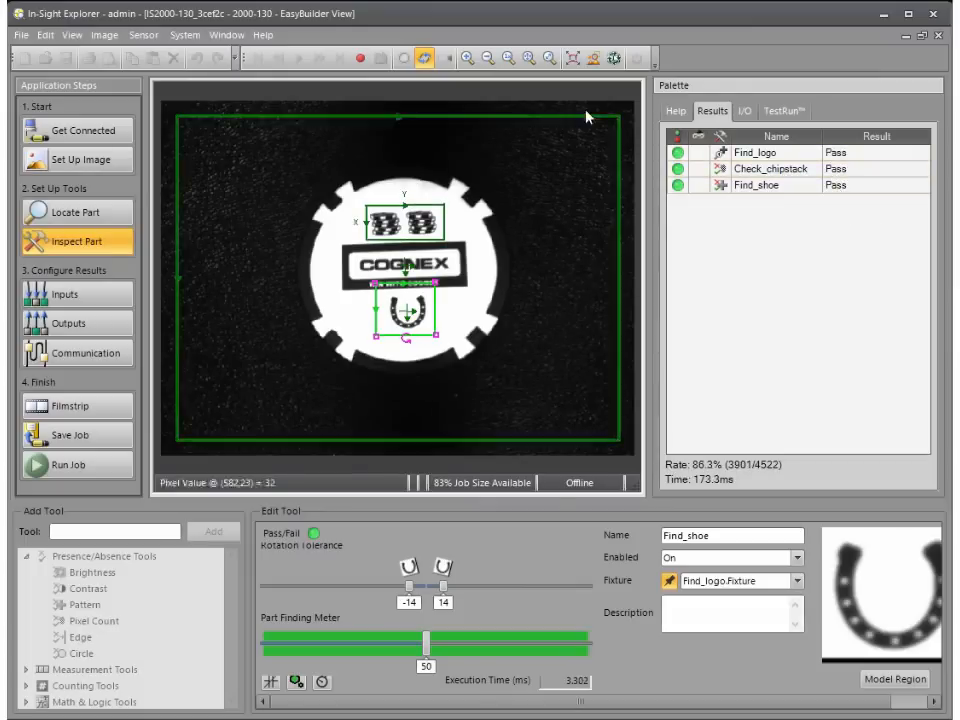
pyautogui.click(422, 60)
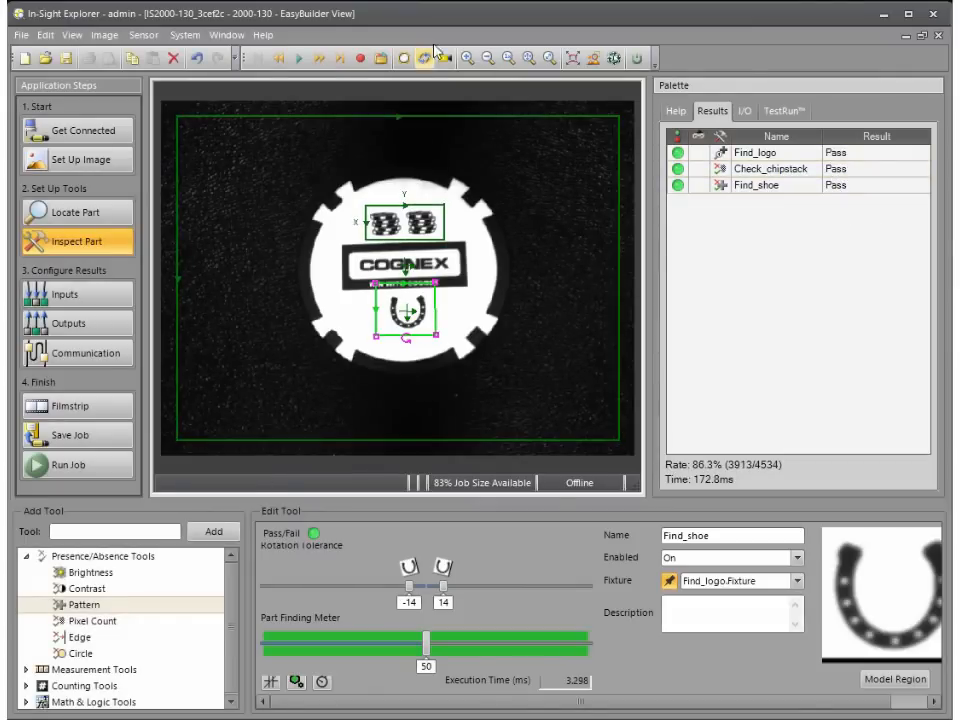
# Step: Add a Logic tool from the Math & Logic Tools to the job
pyautogui.click(27, 704)
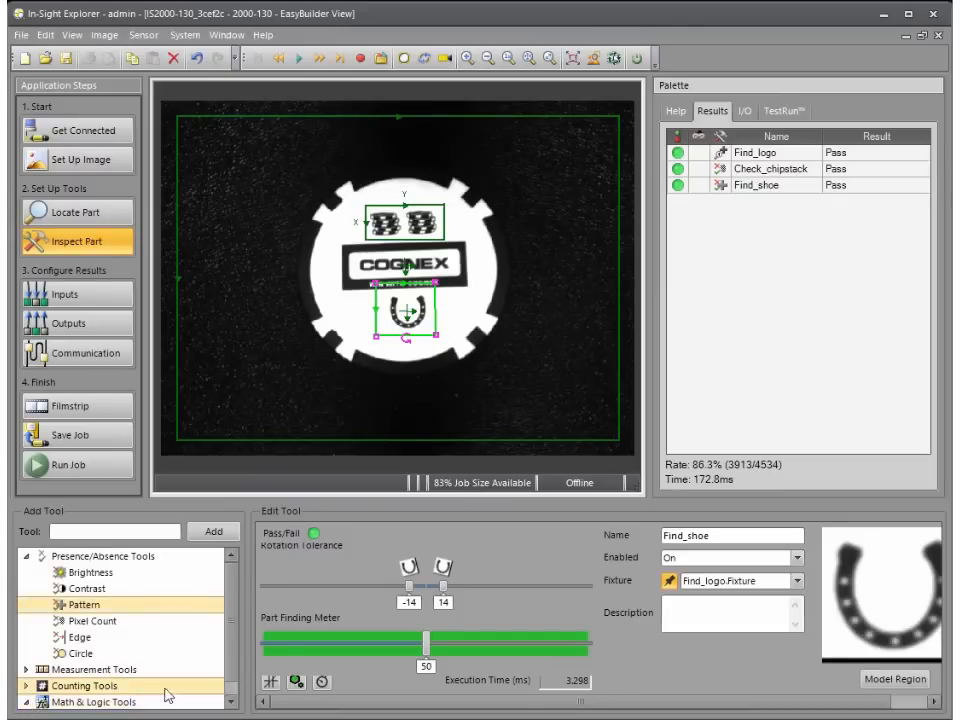
pyautogui.click(231, 703)
pyautogui.click(111, 704)
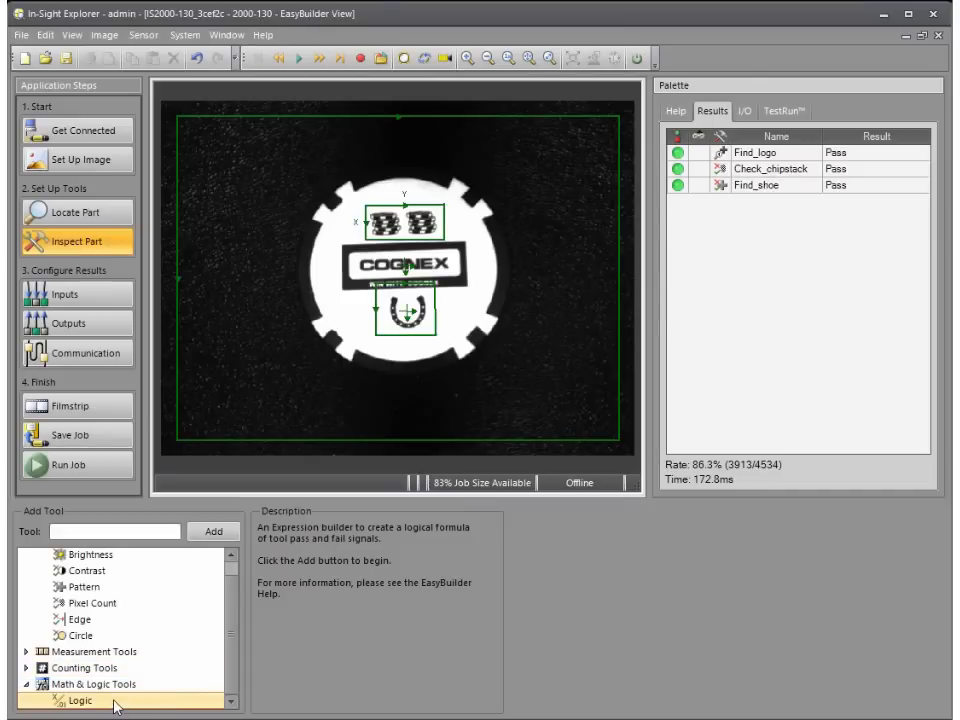
pyautogui.click(205, 533)
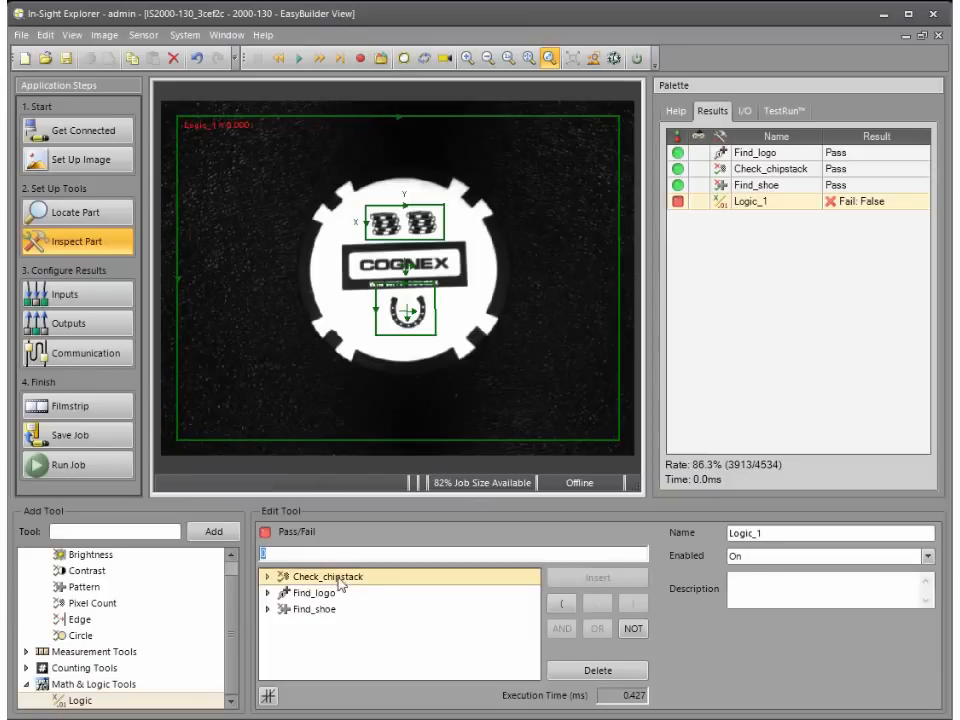
pyautogui.click(267, 578)
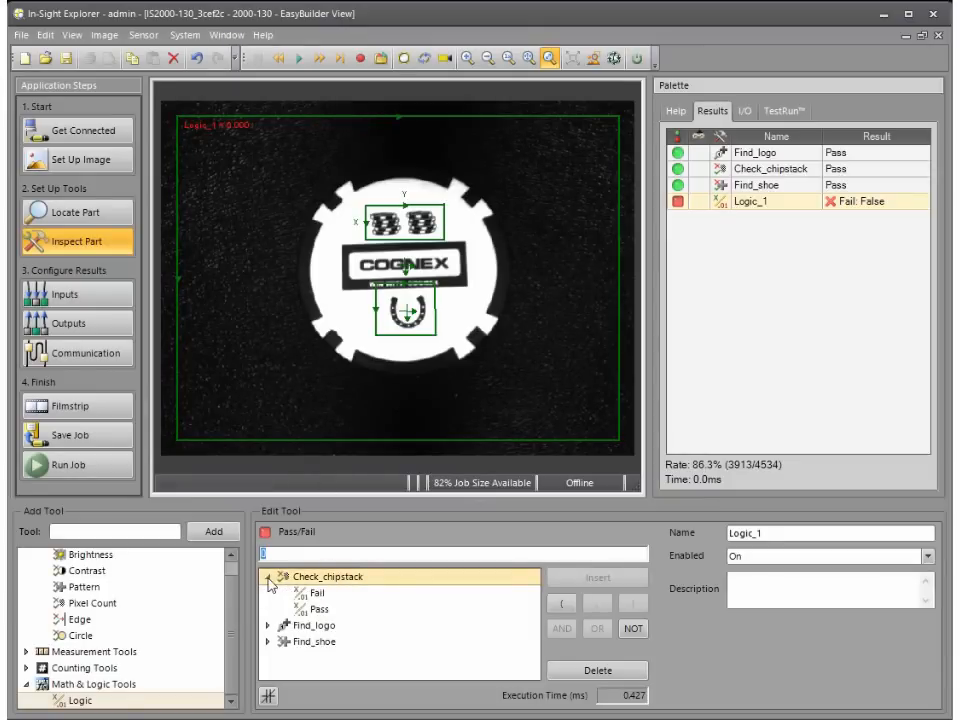
pyautogui.click(325, 612)
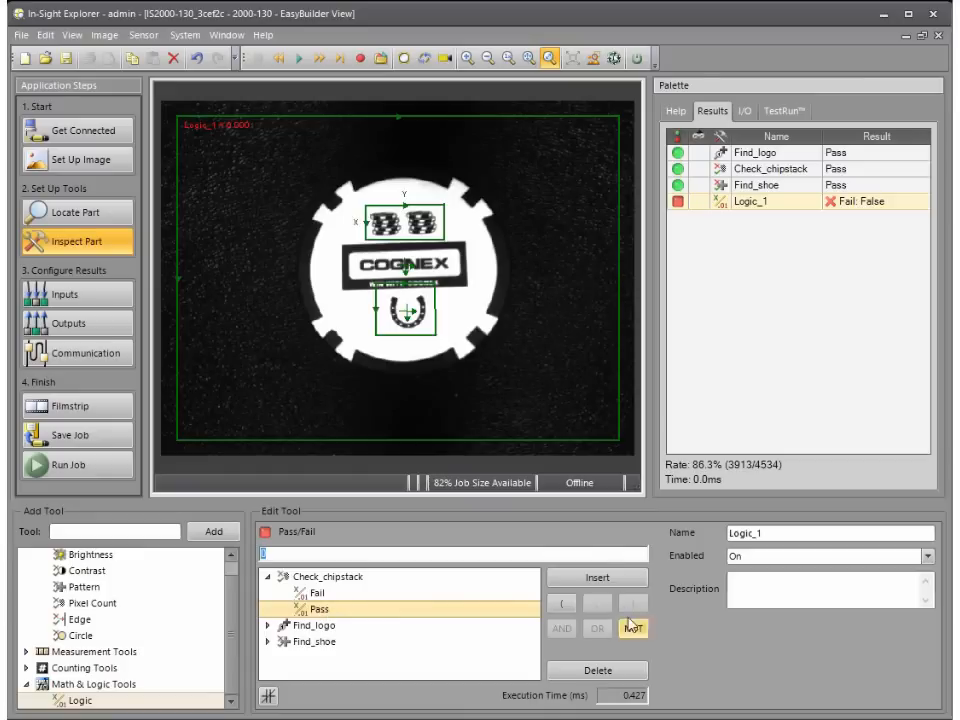
pyautogui.click(597, 580)
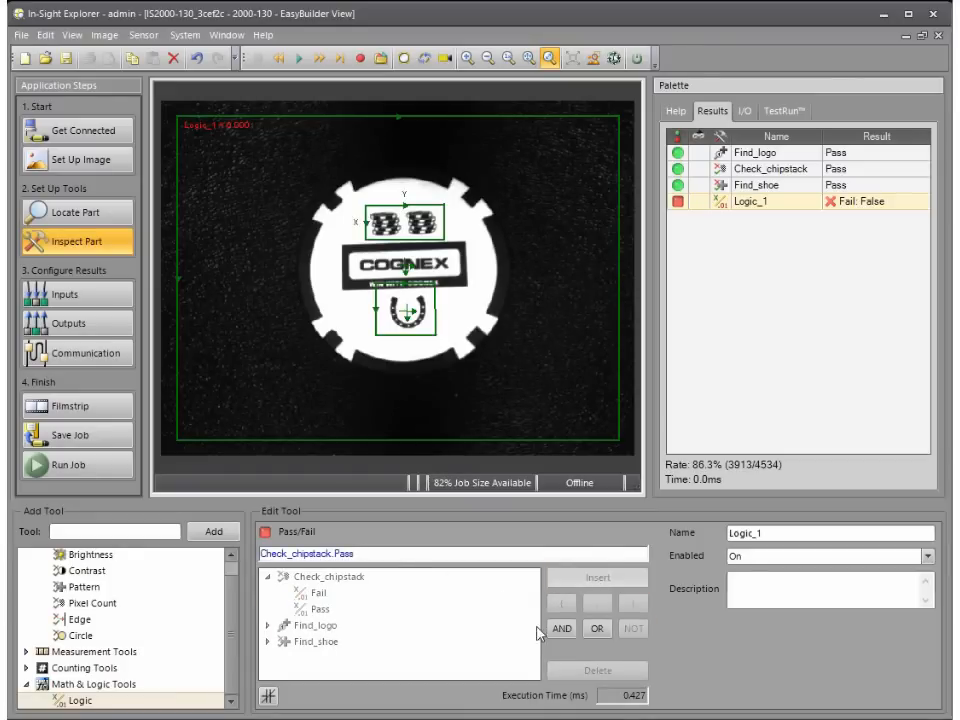
pyautogui.click(375, 556)
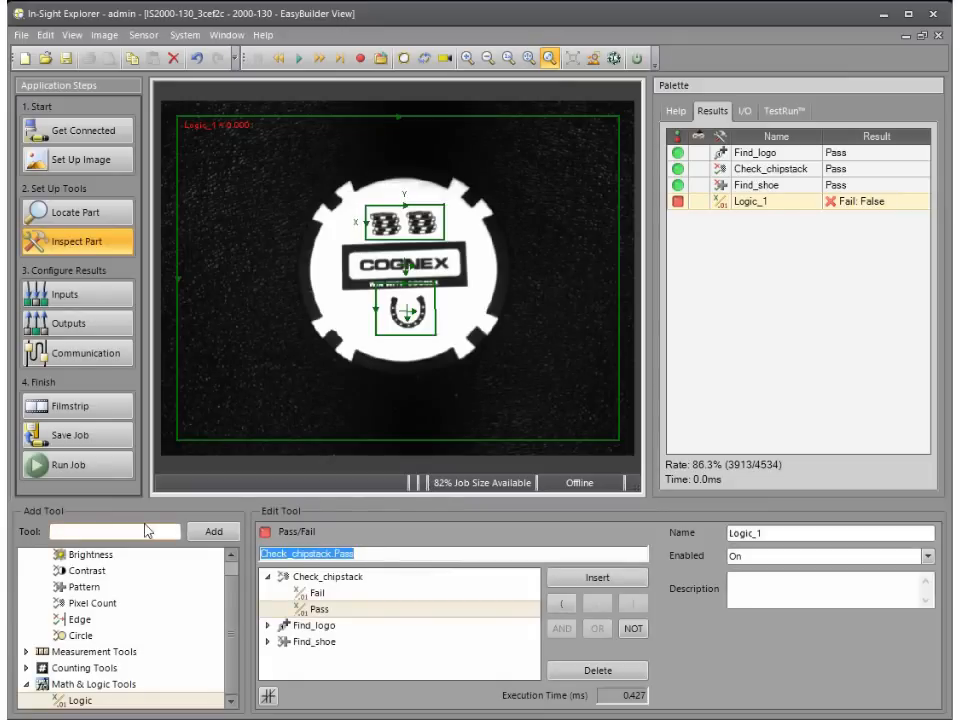
# Step: Build the logic expression from the Pass results of Find_logo and Check_chipstack, joined by AND
pyautogui.click(268, 625)
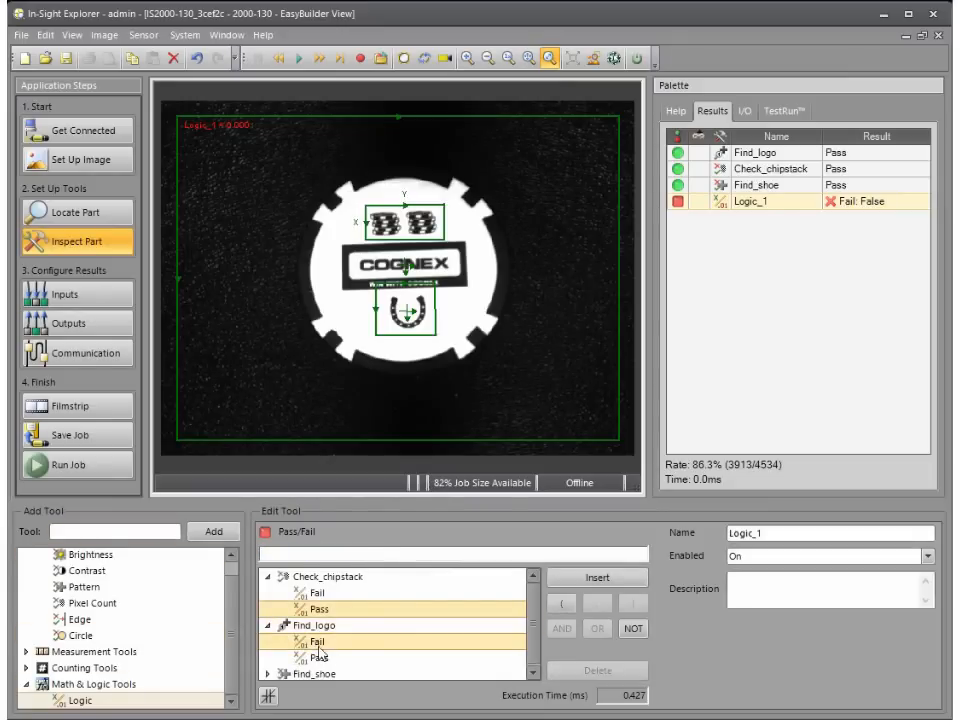
pyautogui.click(320, 654)
pyautogui.click(604, 577)
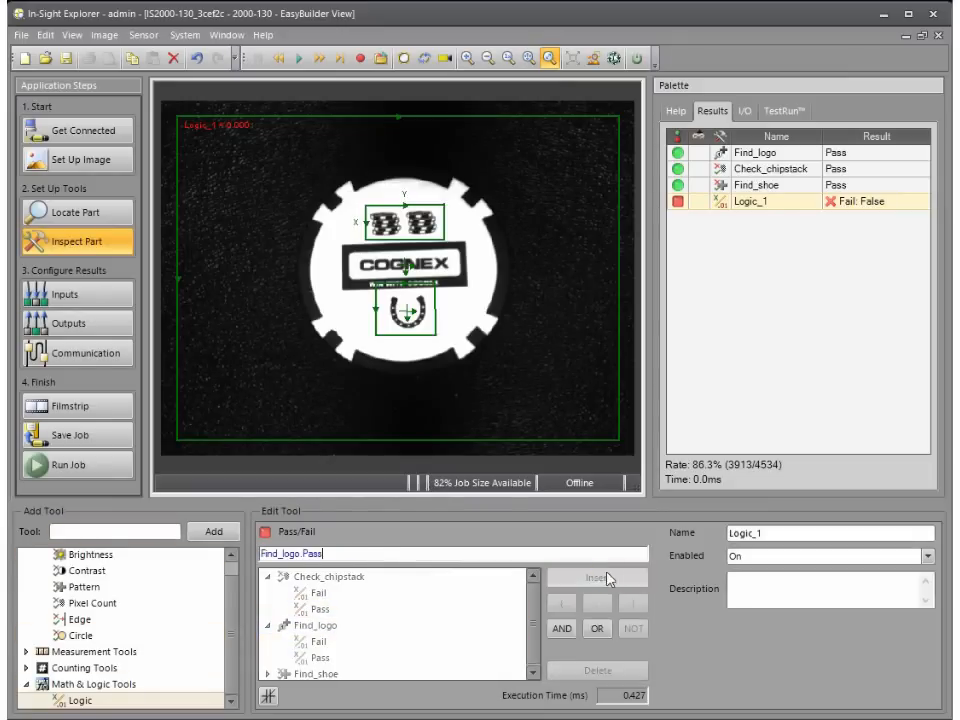
pyautogui.click(563, 632)
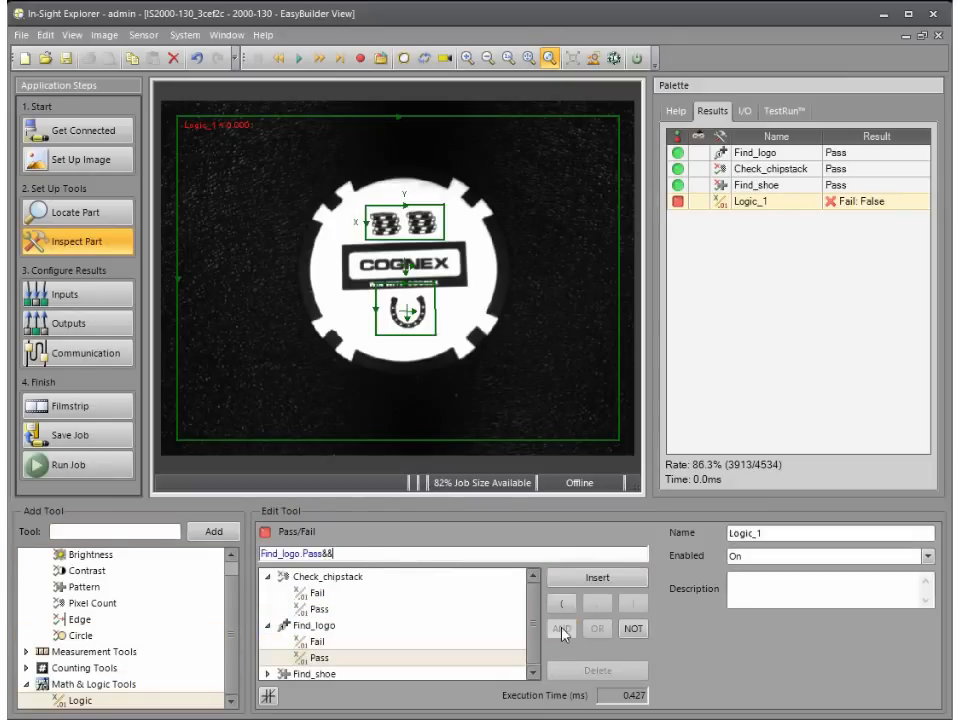
pyautogui.click(327, 614)
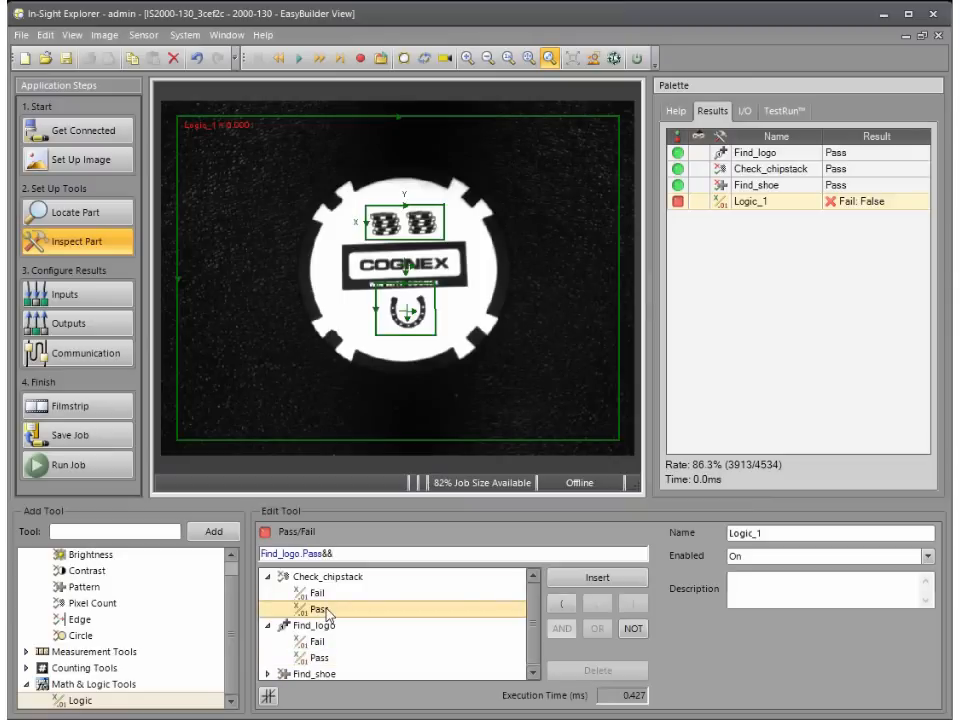
pyautogui.click(575, 579)
# Step: Extend the logic expression with AND and the Pass result of Find_shoe
pyautogui.click(562, 629)
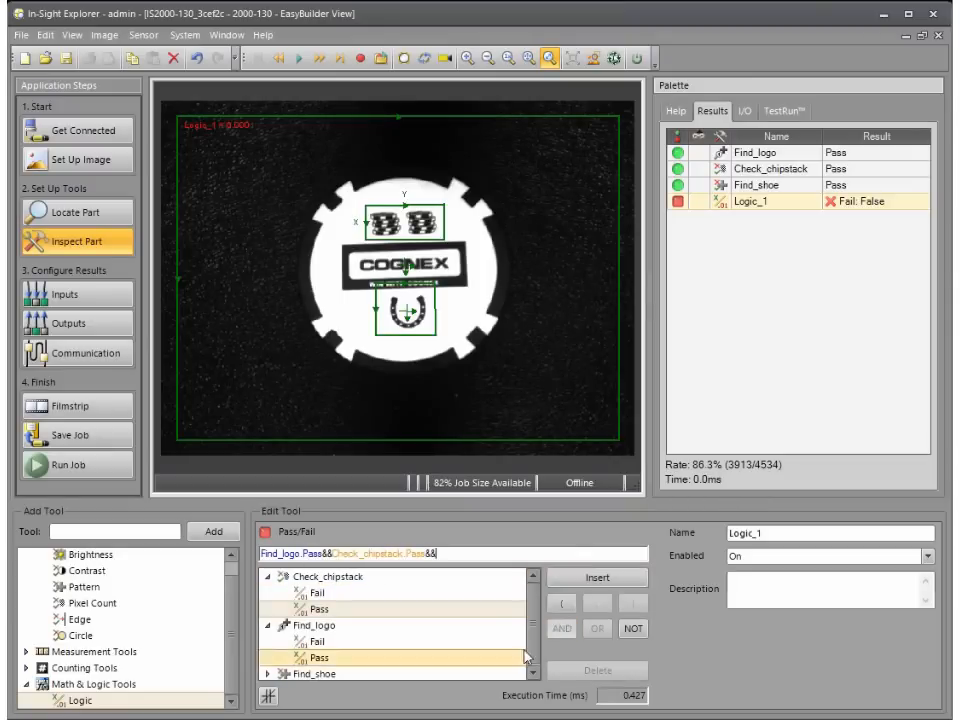
pyautogui.moveTo(534, 635); pyautogui.dragTo(534, 648)
pyautogui.click(268, 672)
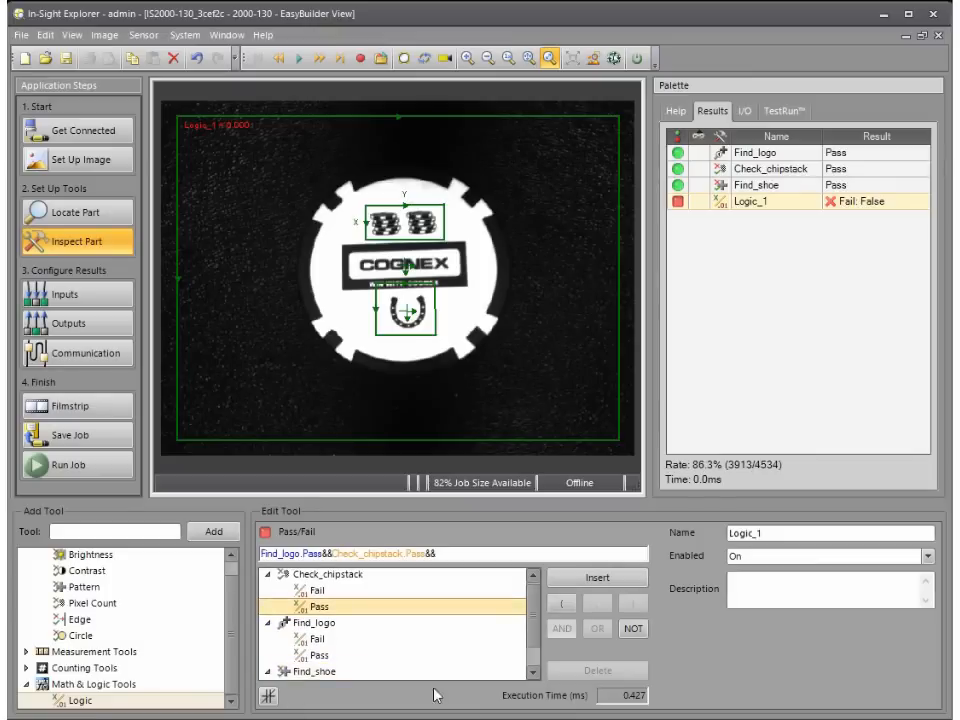
pyautogui.click(531, 673)
pyautogui.click(531, 673)
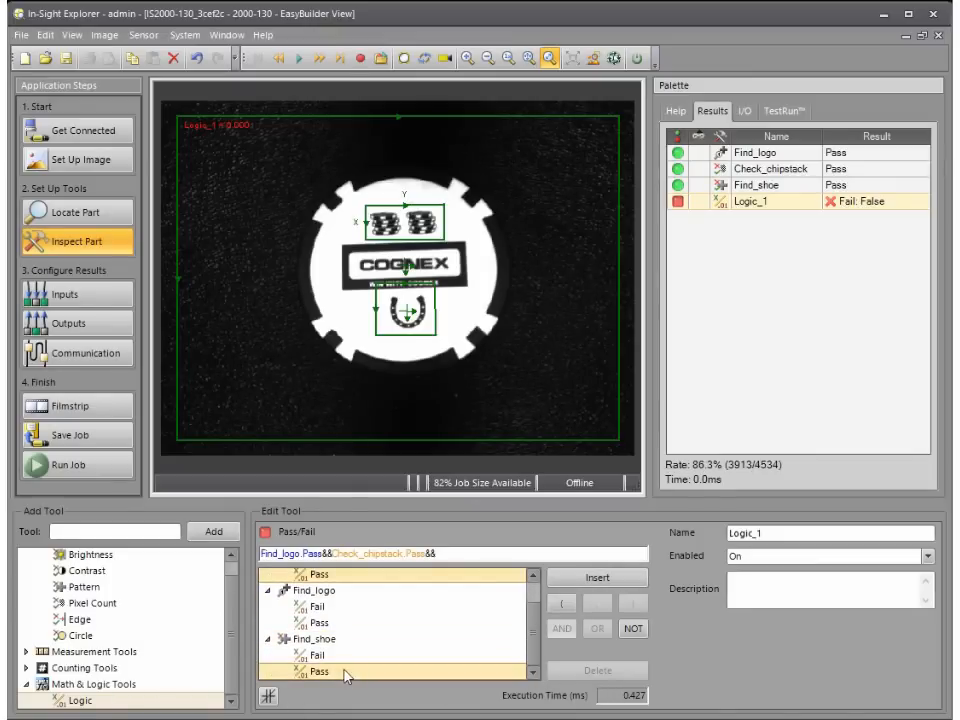
pyautogui.click(343, 671)
pyautogui.click(588, 579)
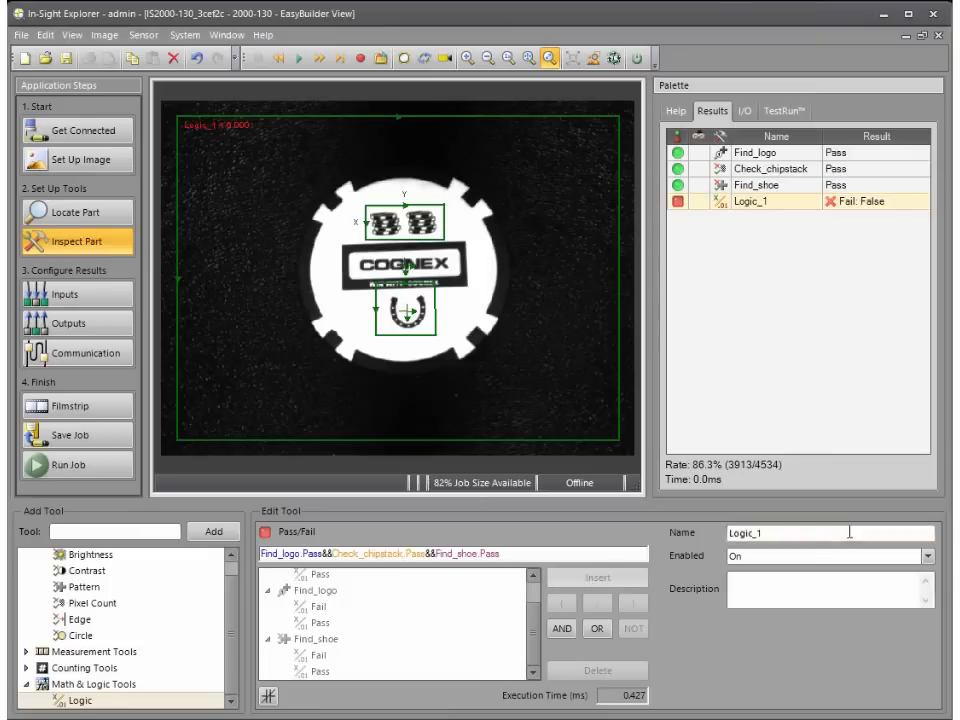
# Step: Rename the logic tool to Overall and test it with repeated image triggering
pyautogui.click(791, 533)
pyautogui.write('On')
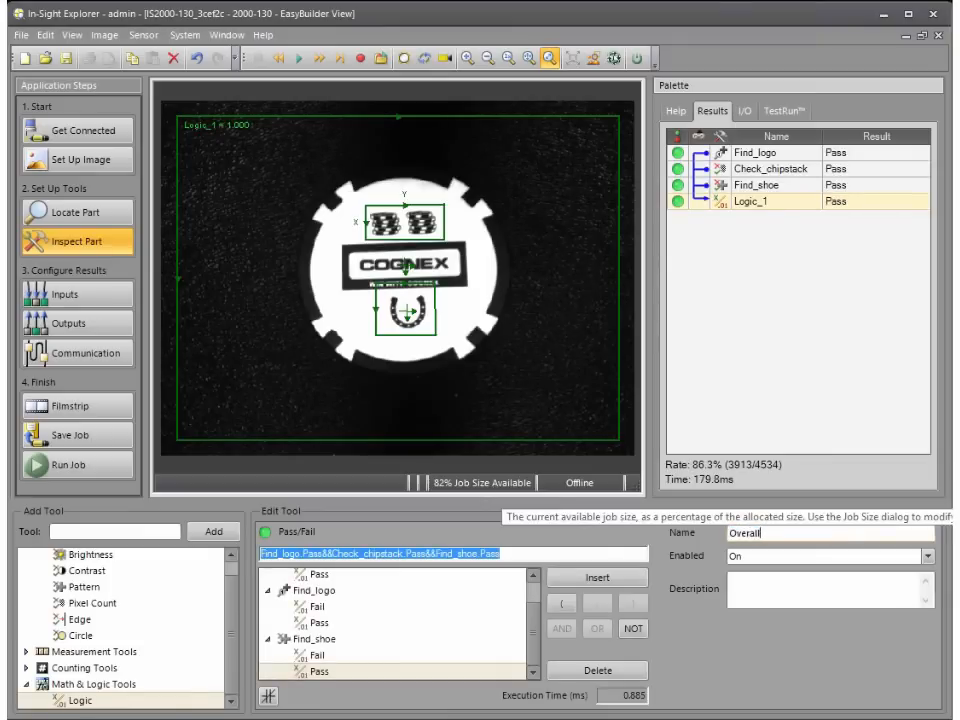
pyautogui.write('erall')
pyautogui.press('Return')
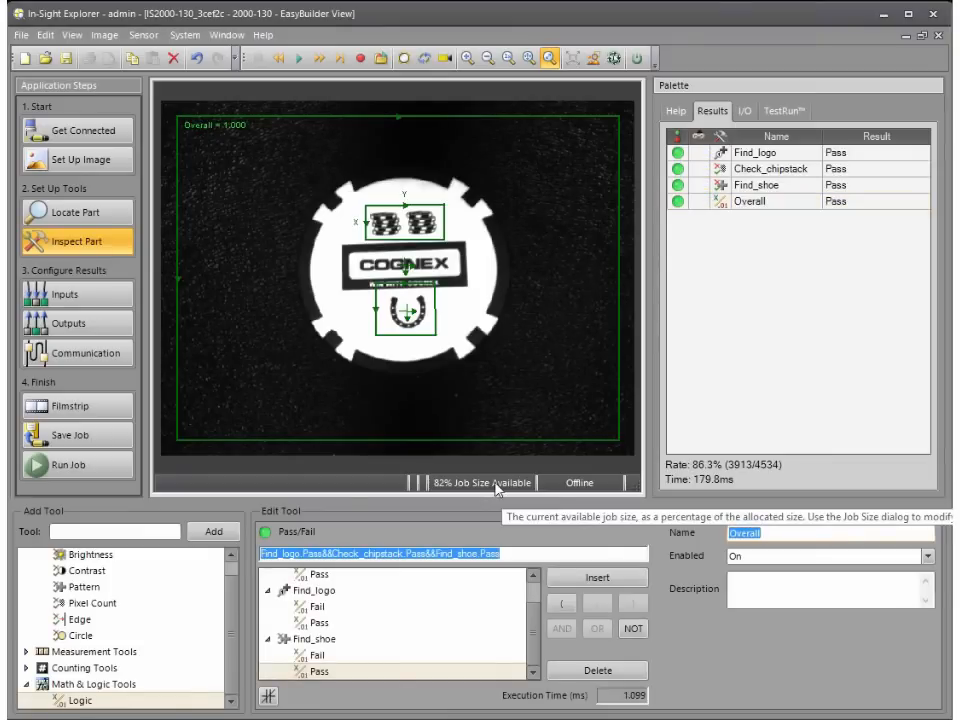
pyautogui.click(740, 203)
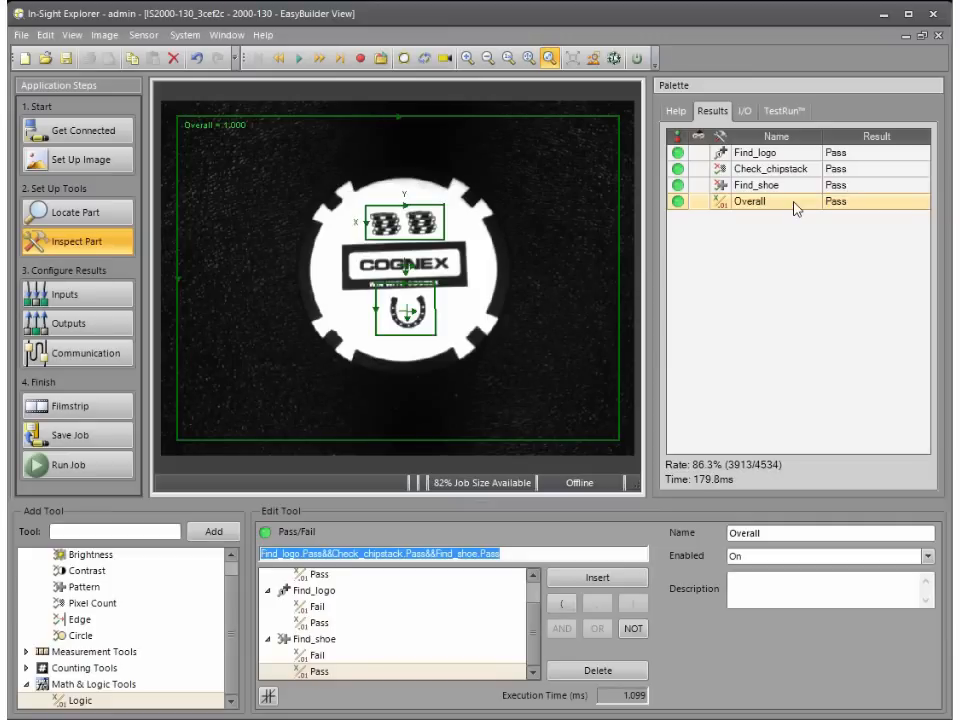
pyautogui.click(424, 60)
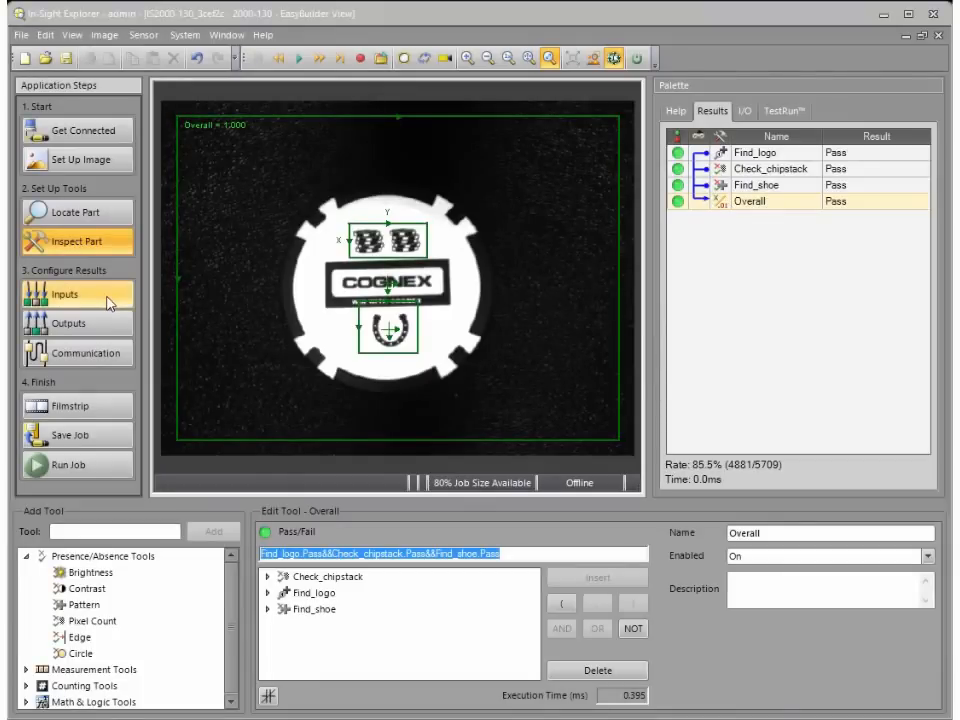
# Step: Examine the name and the available signal types of discrete input line 0
pyautogui.click(110, 303)
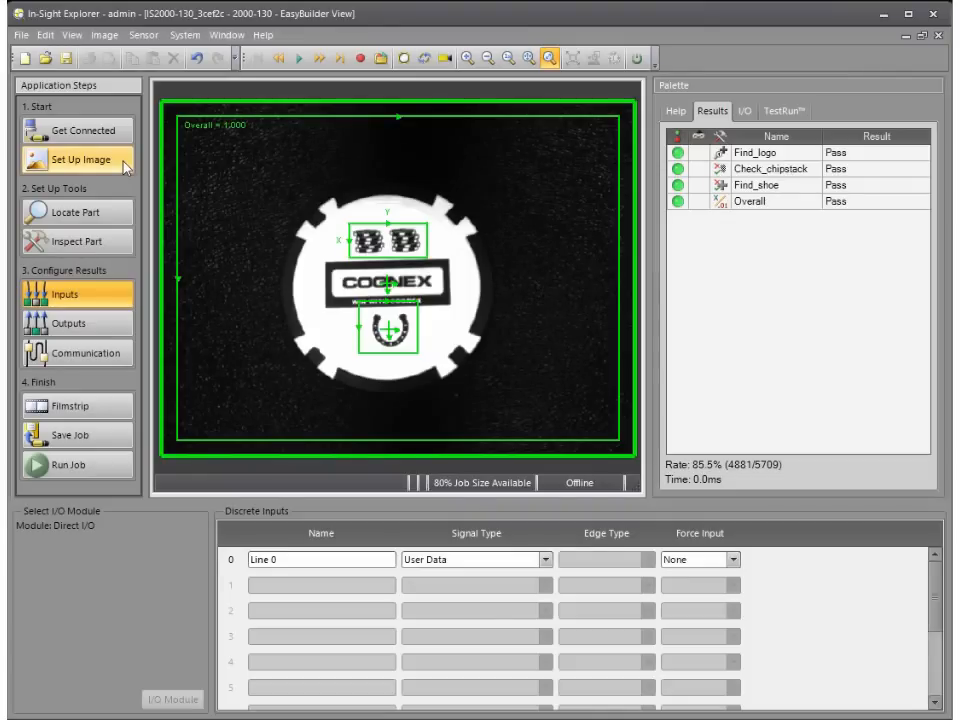
pyautogui.click(321, 559)
pyautogui.click(546, 559)
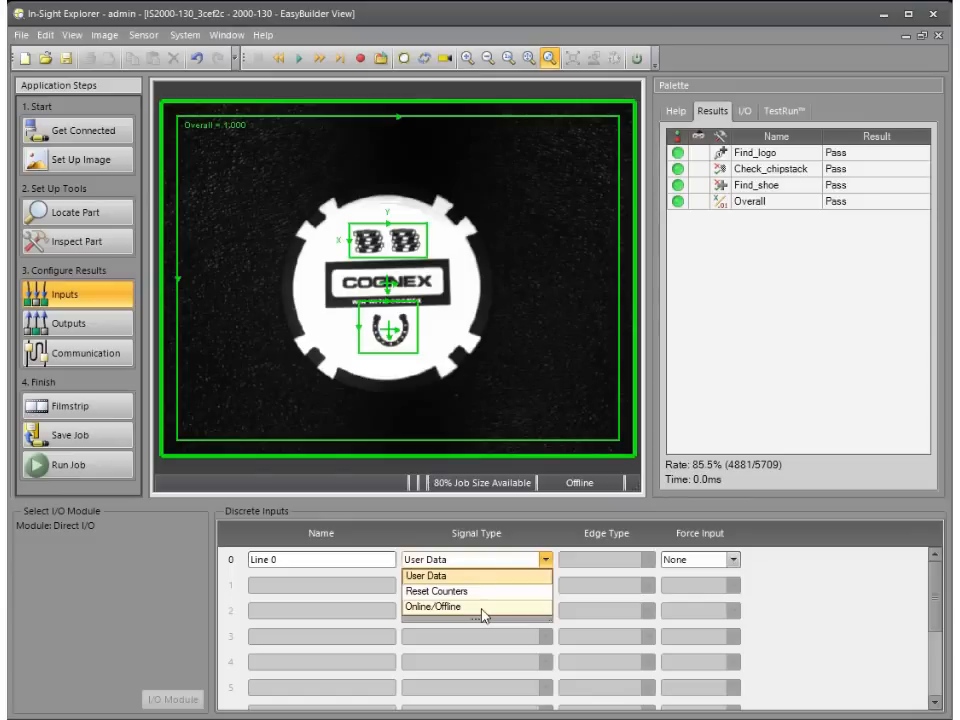
# Step: Examine the discrete outputs, including the job results that can be assigned to HSOUT 0 and the LED output assignments
pyautogui.click(123, 327)
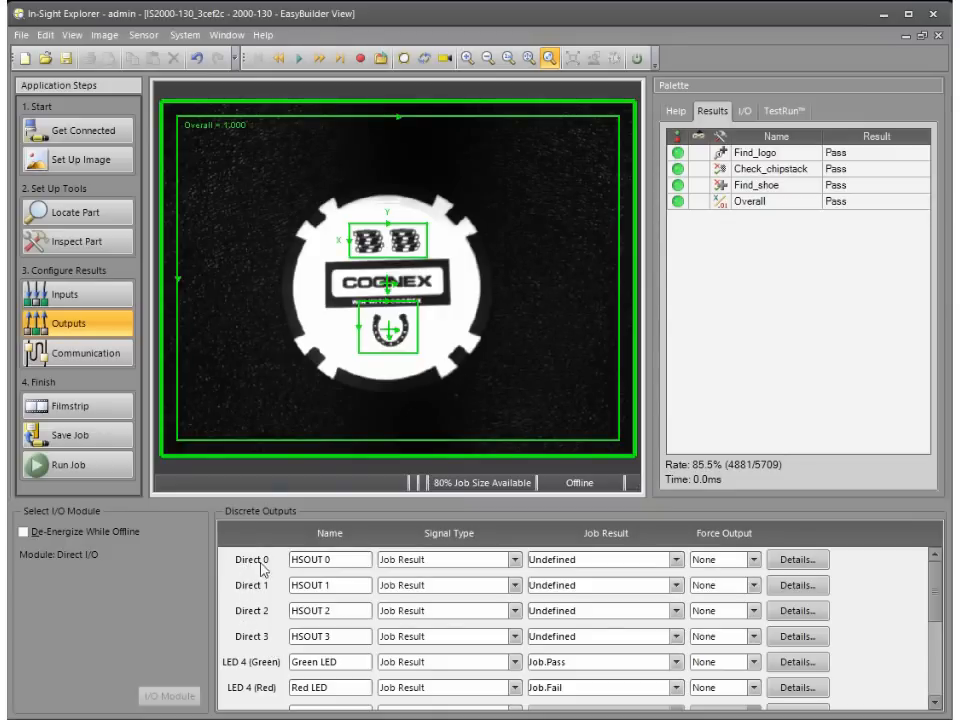
pyautogui.click(677, 560)
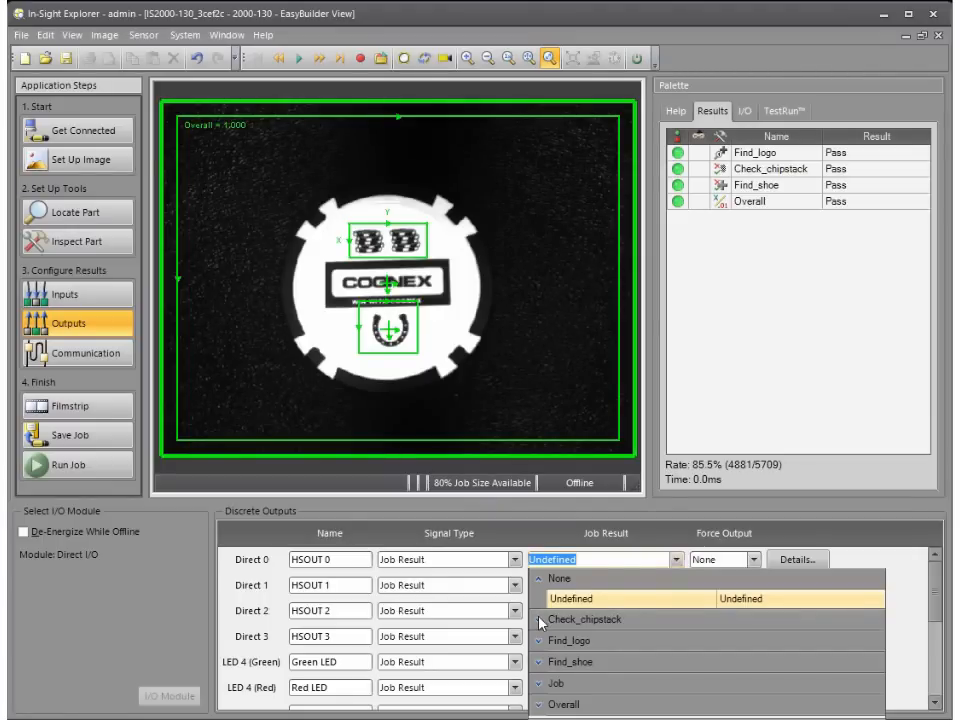
pyautogui.click(540, 620)
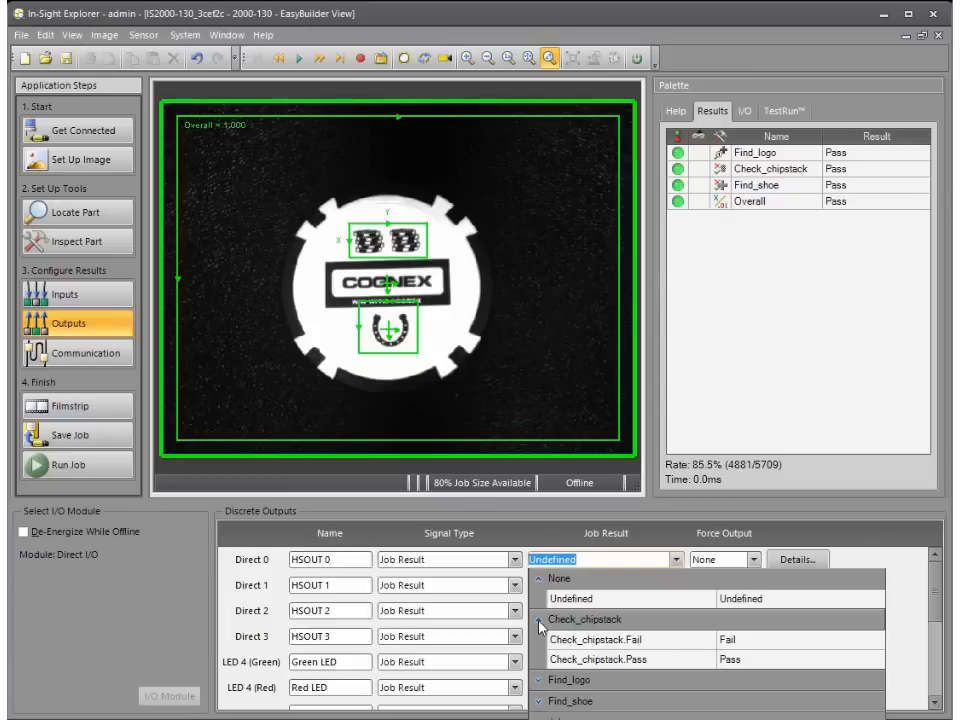
pyautogui.click(539, 621)
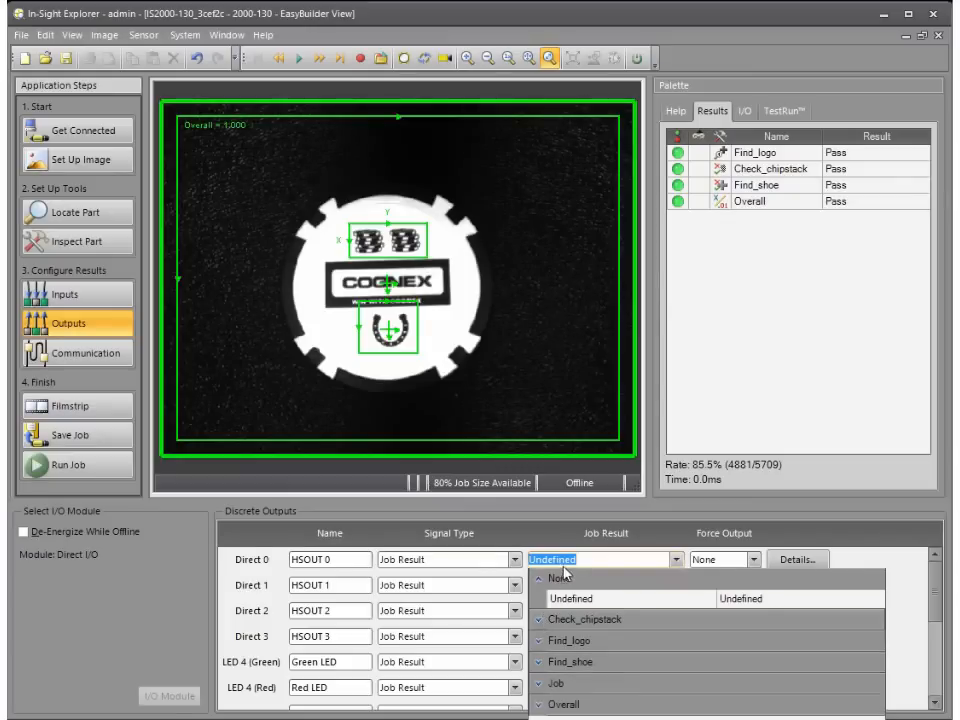
pyautogui.click(253, 564)
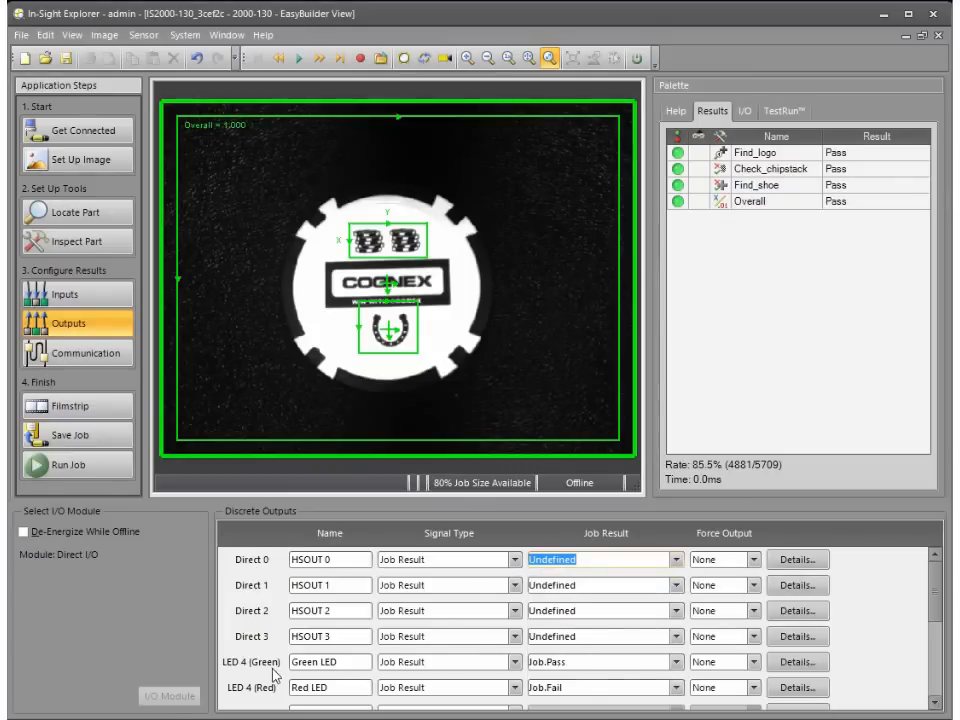
pyautogui.moveTo(940, 590); pyautogui.dragTo(937, 606)
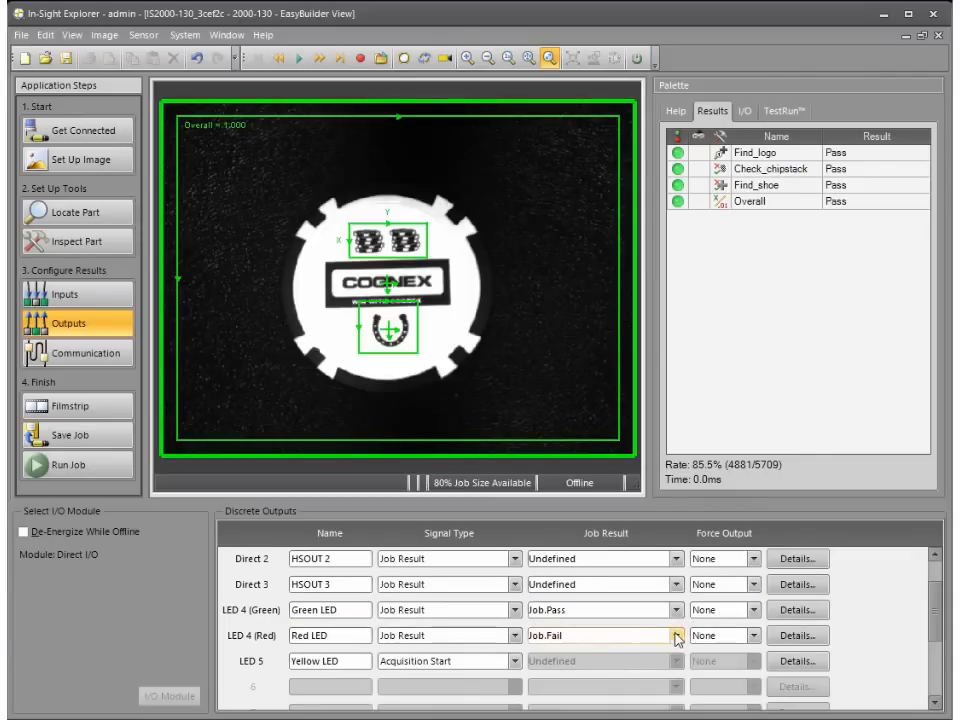
# Step: Open the EtherNet/IP communication settings and examine the Check_chipstack items available as input data, without adding any
pyautogui.click(125, 352)
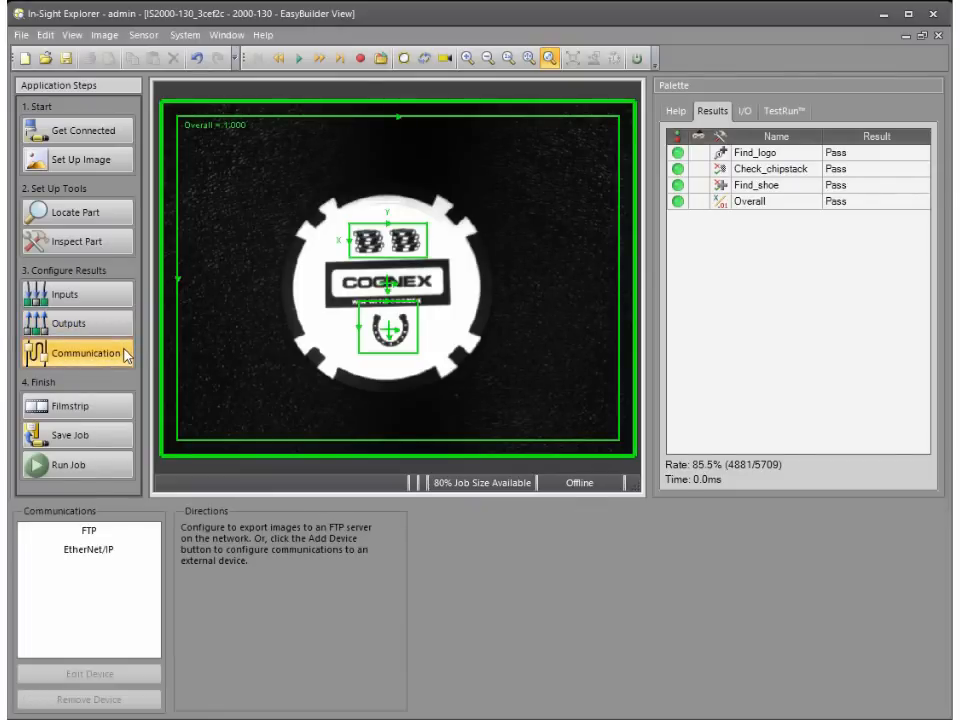
pyautogui.click(137, 550)
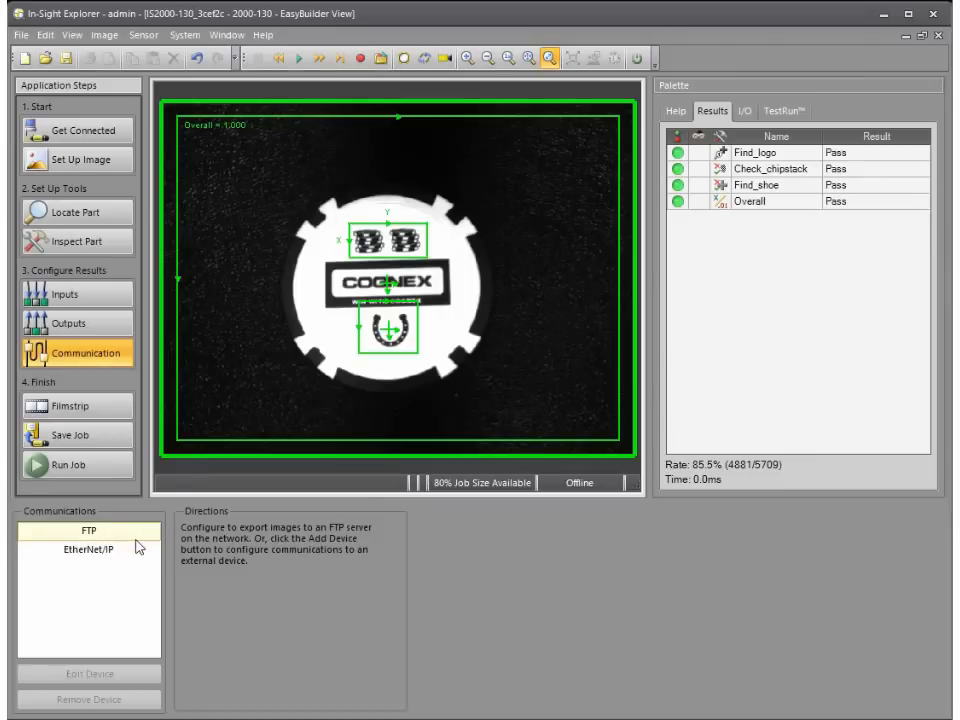
pyautogui.click(138, 550)
pyautogui.click(138, 552)
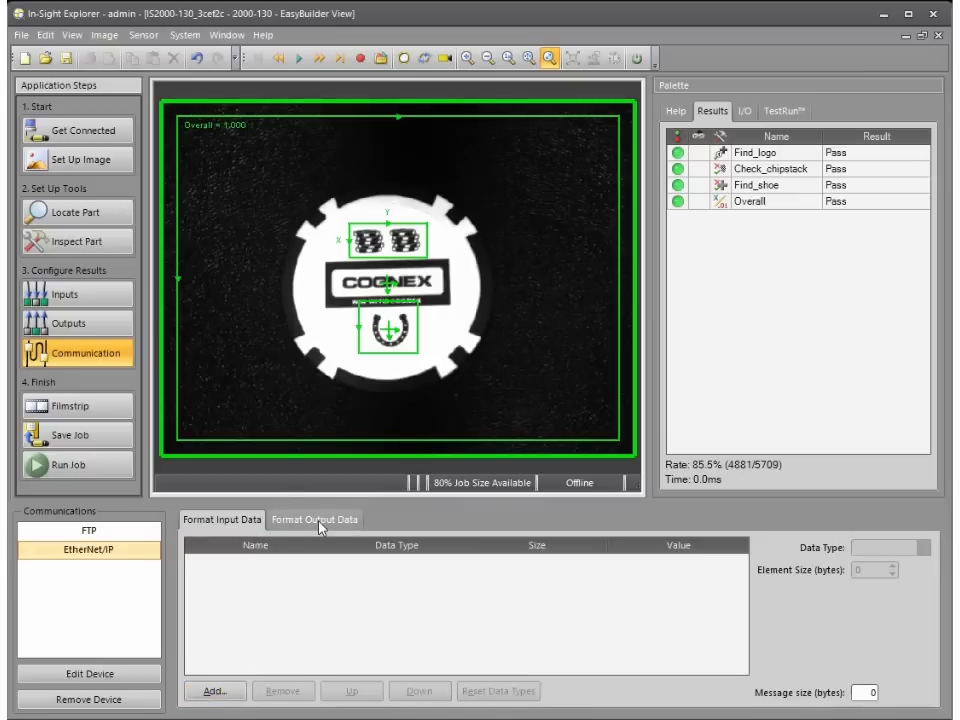
pyautogui.click(236, 690)
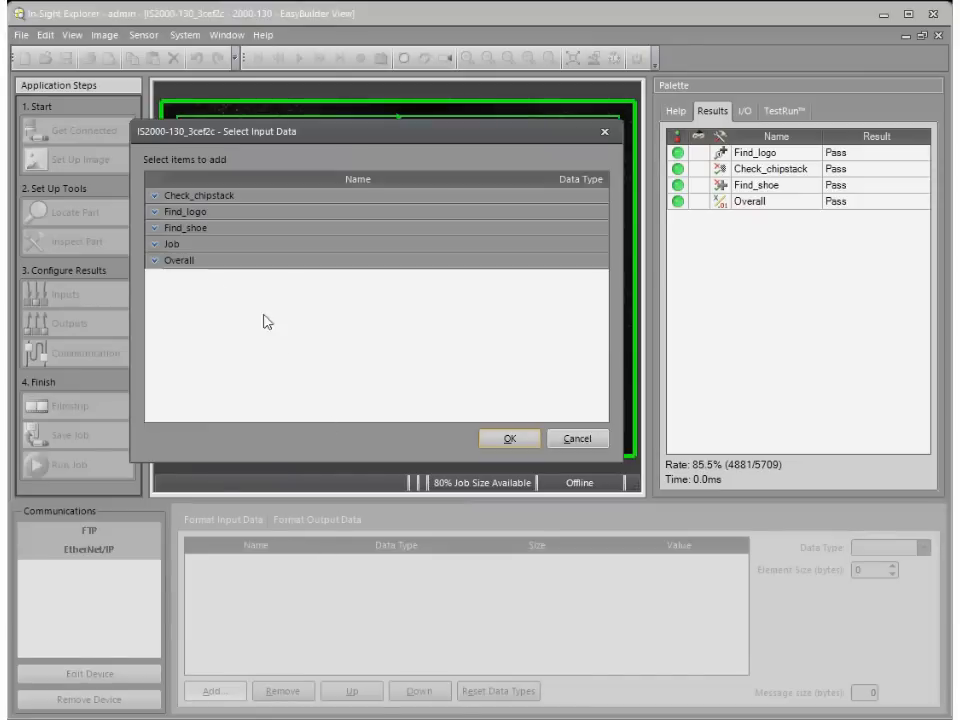
pyautogui.click(155, 196)
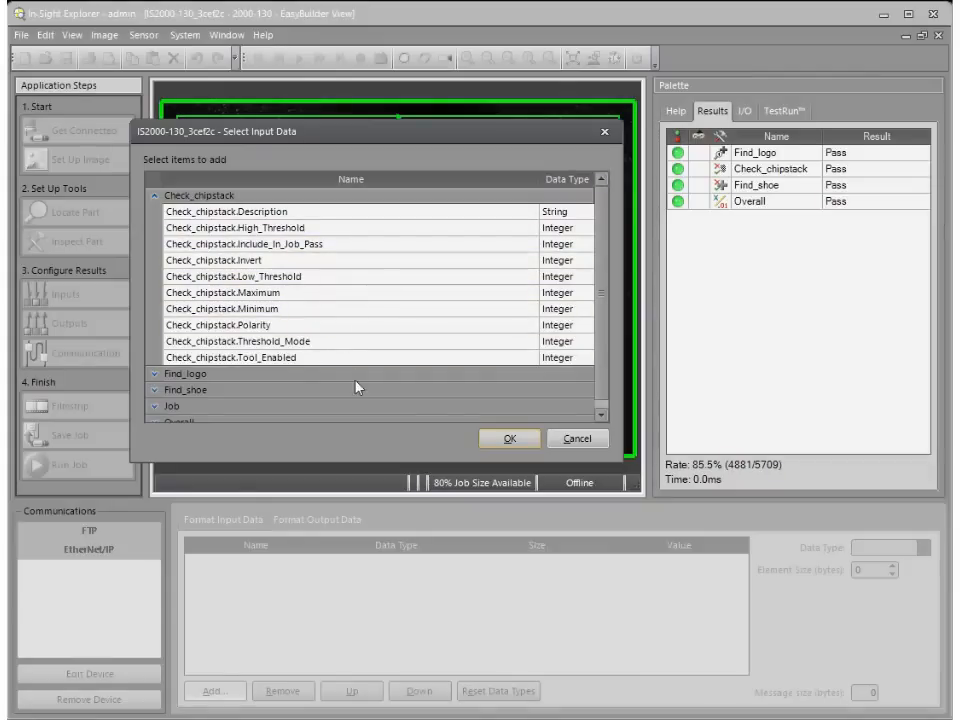
pyautogui.click(511, 441)
# Step: Examine the Acquisition, Find_logo, Find_shoe and Overall items available as EtherNet/IP output data, without adding any
pyautogui.click(318, 519)
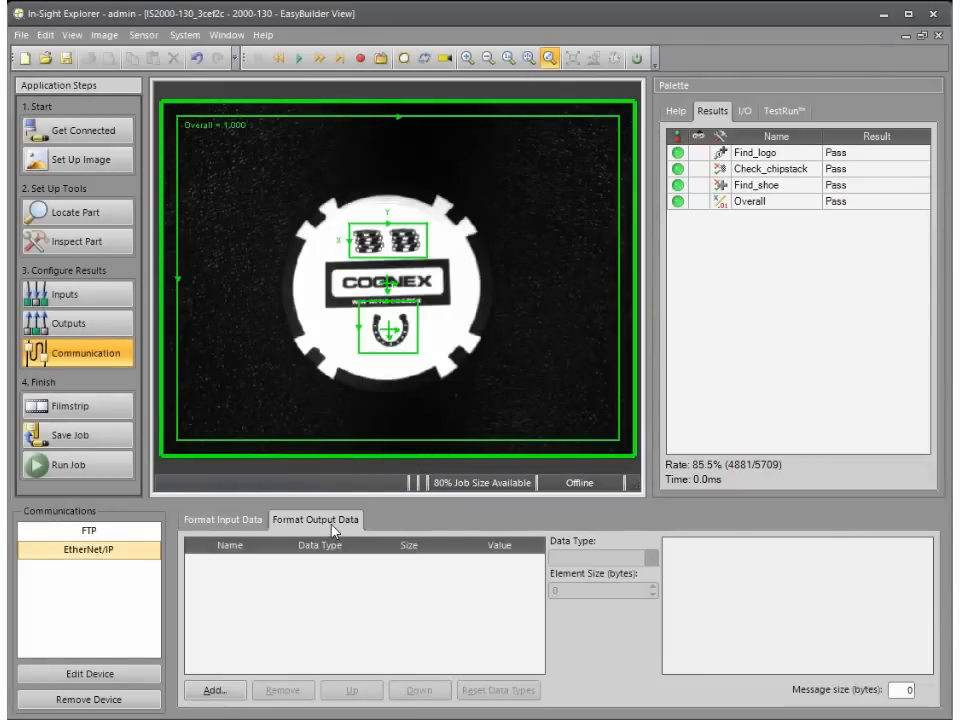
pyautogui.click(215, 690)
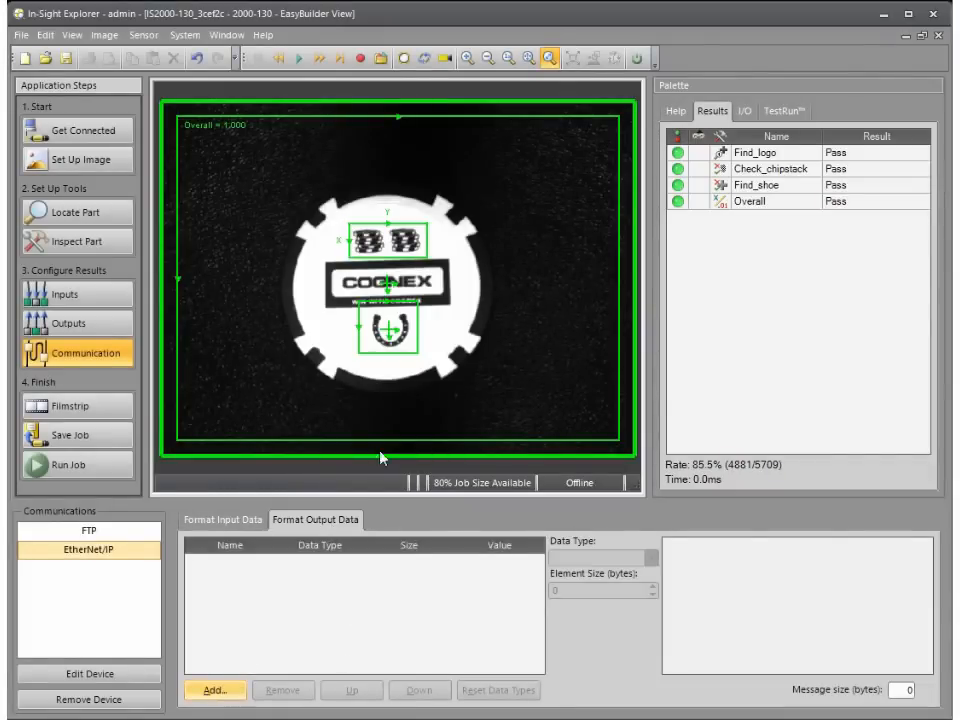
pyautogui.click(153, 196)
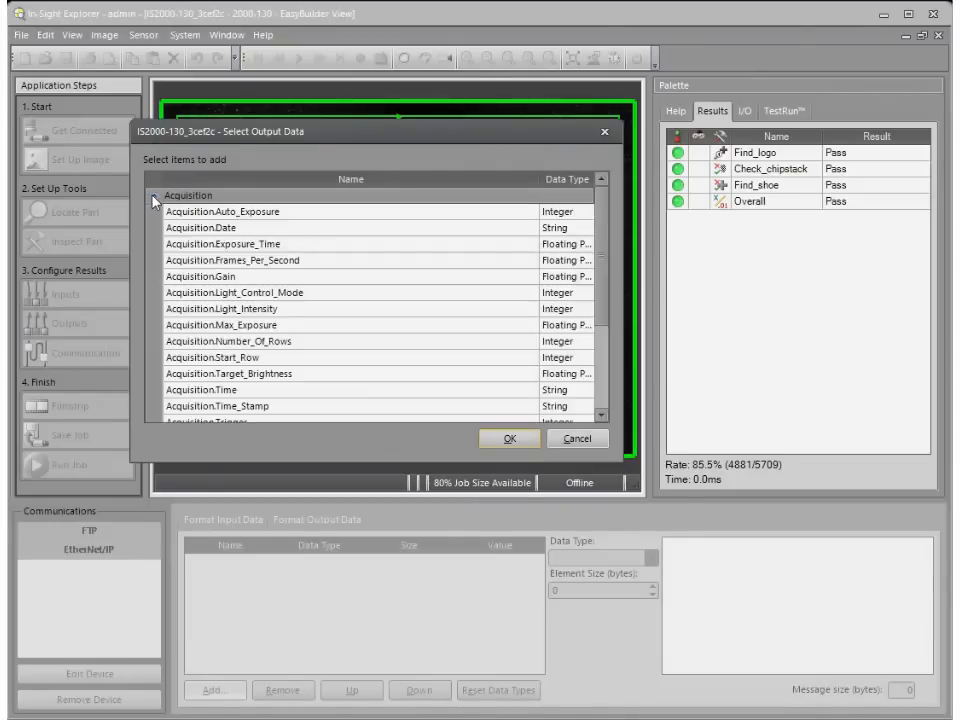
pyautogui.moveTo(601, 250)
pyautogui.mouseDown()
pyautogui.moveTo(608, 284)
pyautogui.moveTo(614, 248)
pyautogui.mouseUp()
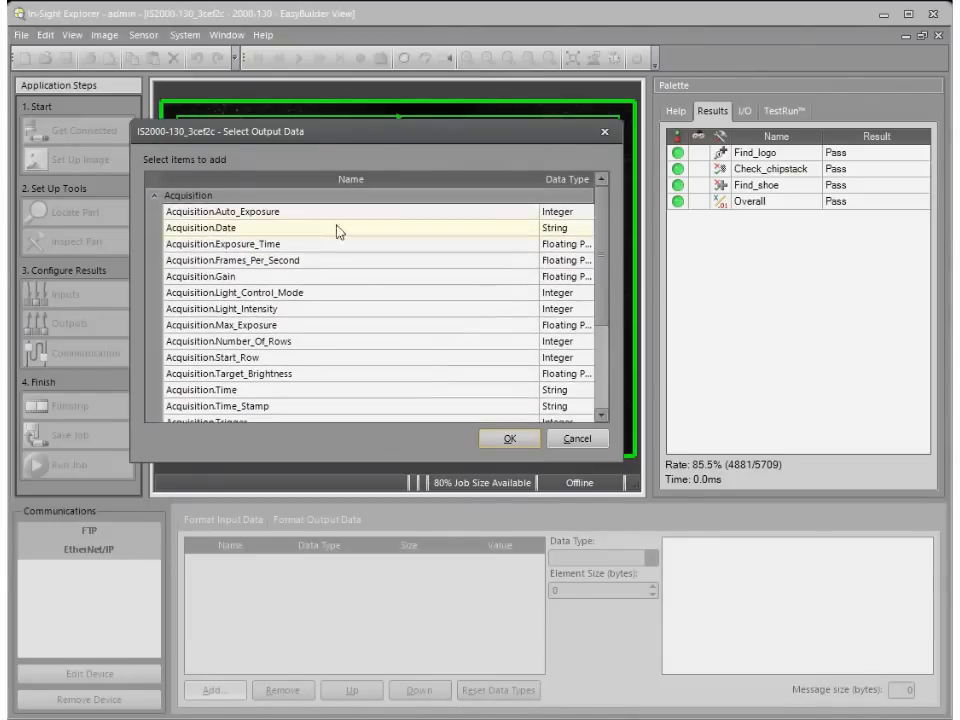
pyautogui.click(154, 196)
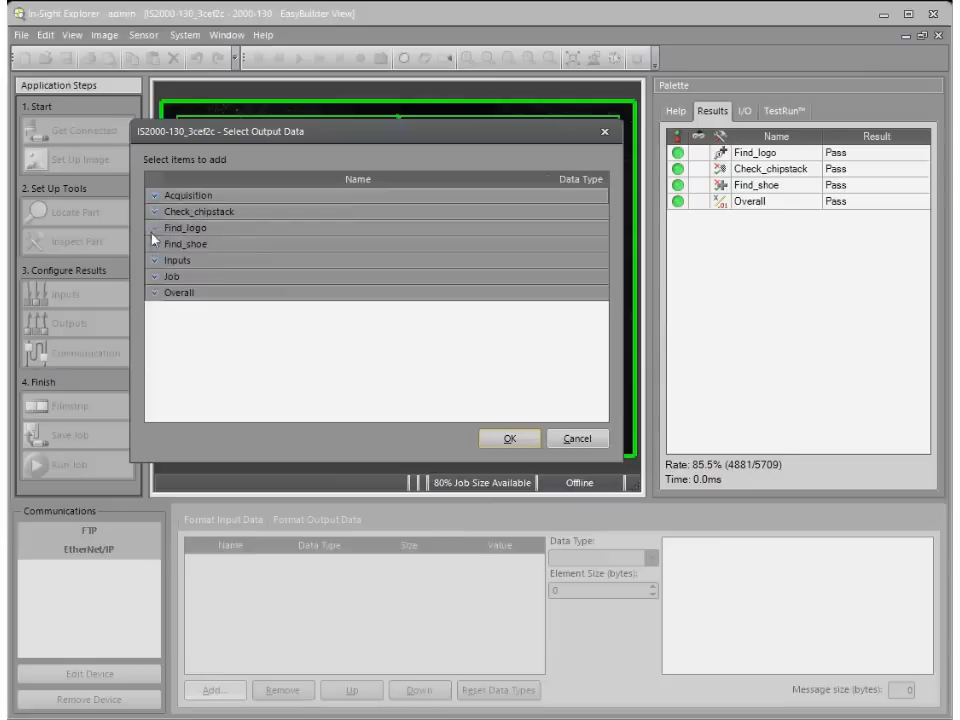
pyautogui.click(154, 229)
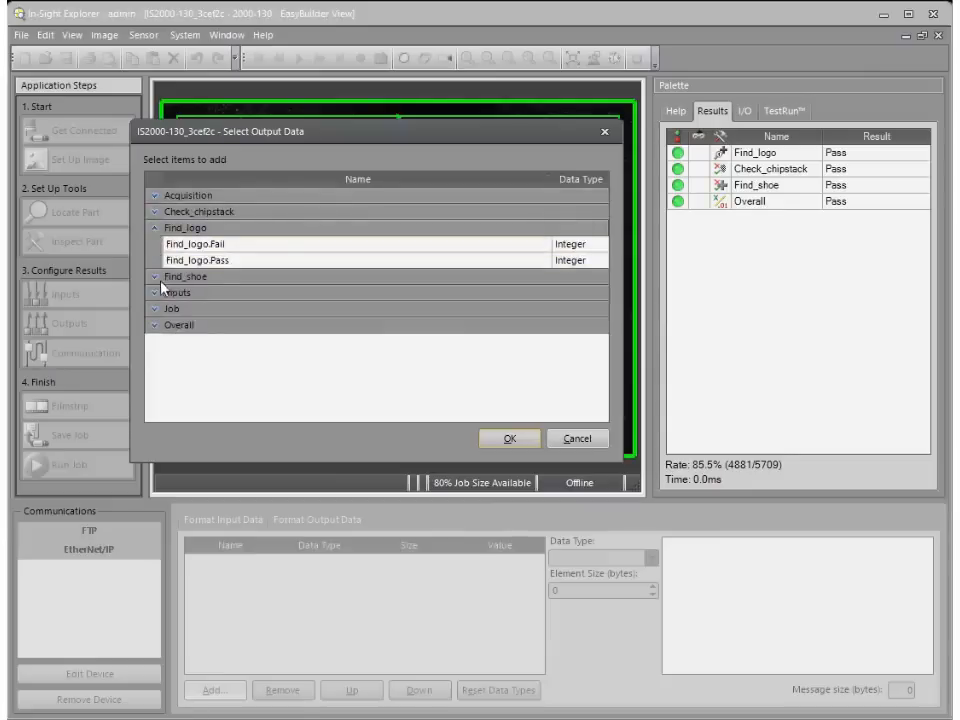
pyautogui.click(158, 278)
pyautogui.click(154, 357)
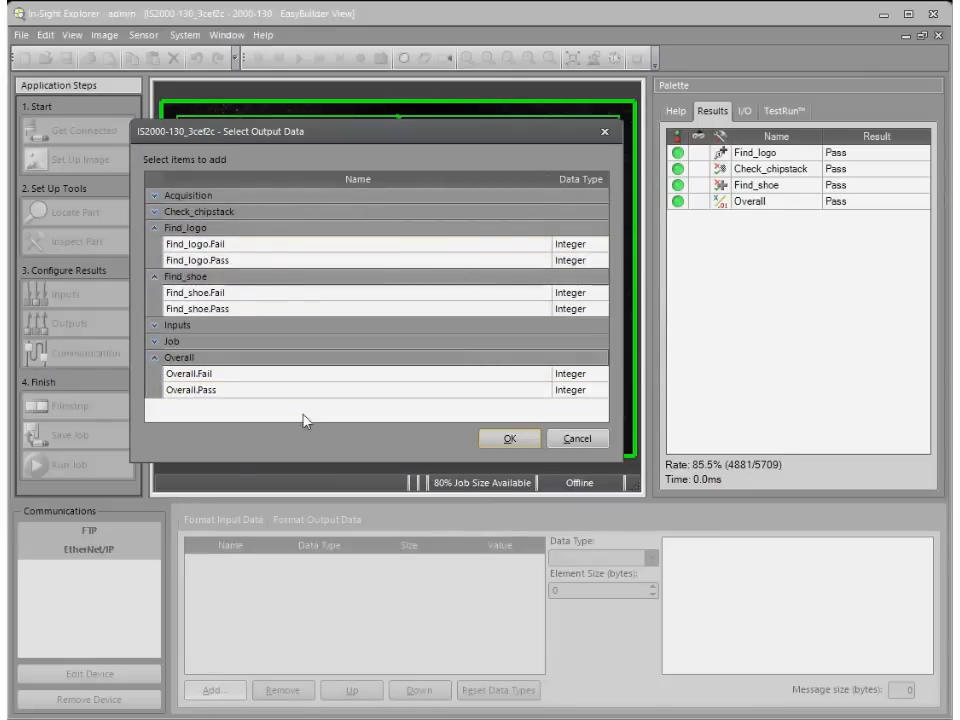
pyautogui.click(512, 439)
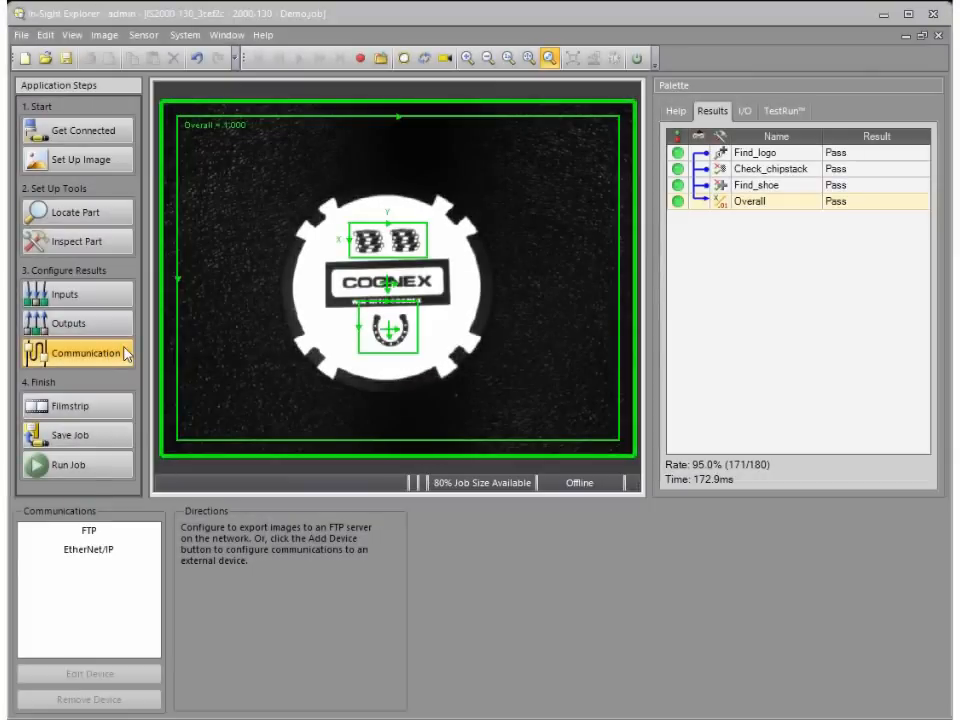
# Step: Set Demo.job as the startup job and enable starting the sensor in online mode
pyautogui.click(110, 443)
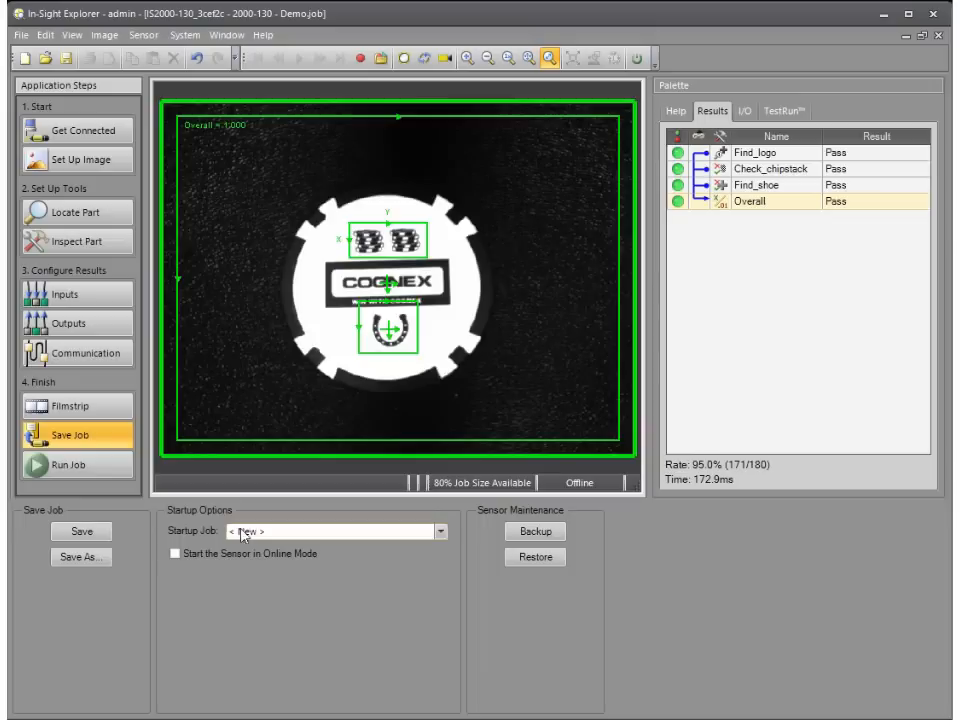
pyautogui.click(441, 533)
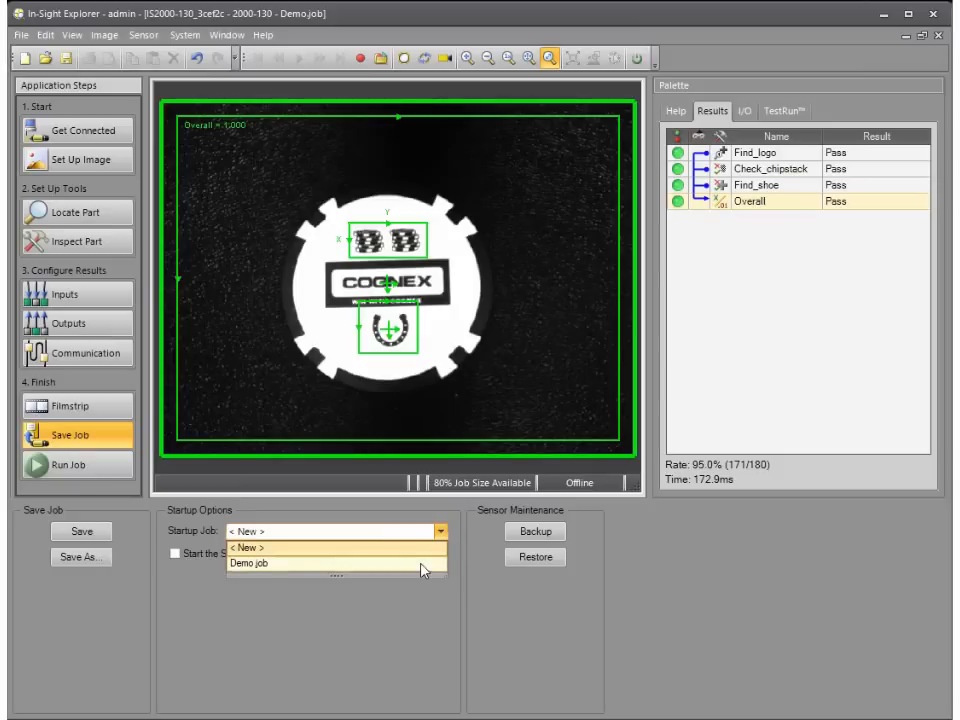
pyautogui.click(421, 565)
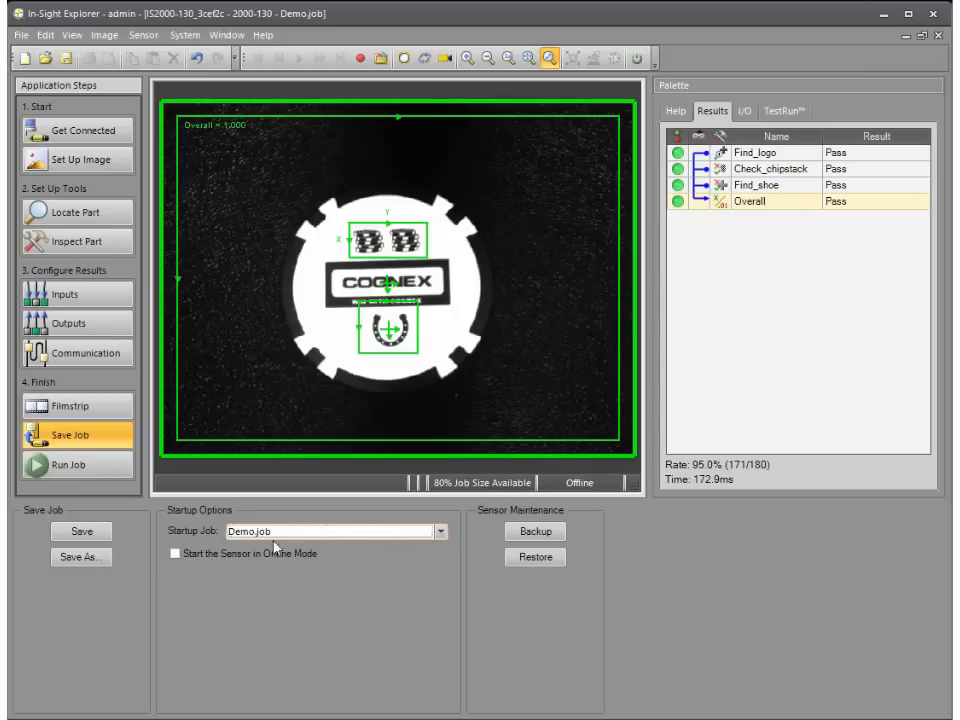
pyautogui.click(176, 554)
pyautogui.click(176, 554)
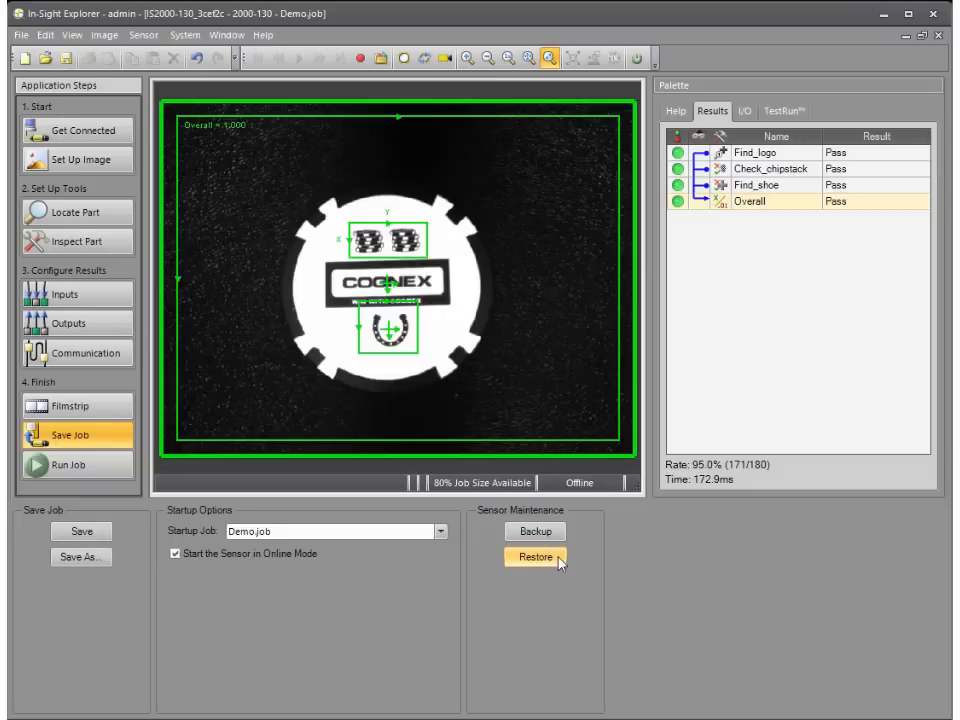
# Step: Clear the job's pass/fail totals and review the result display options without changing them
pyautogui.click(112, 474)
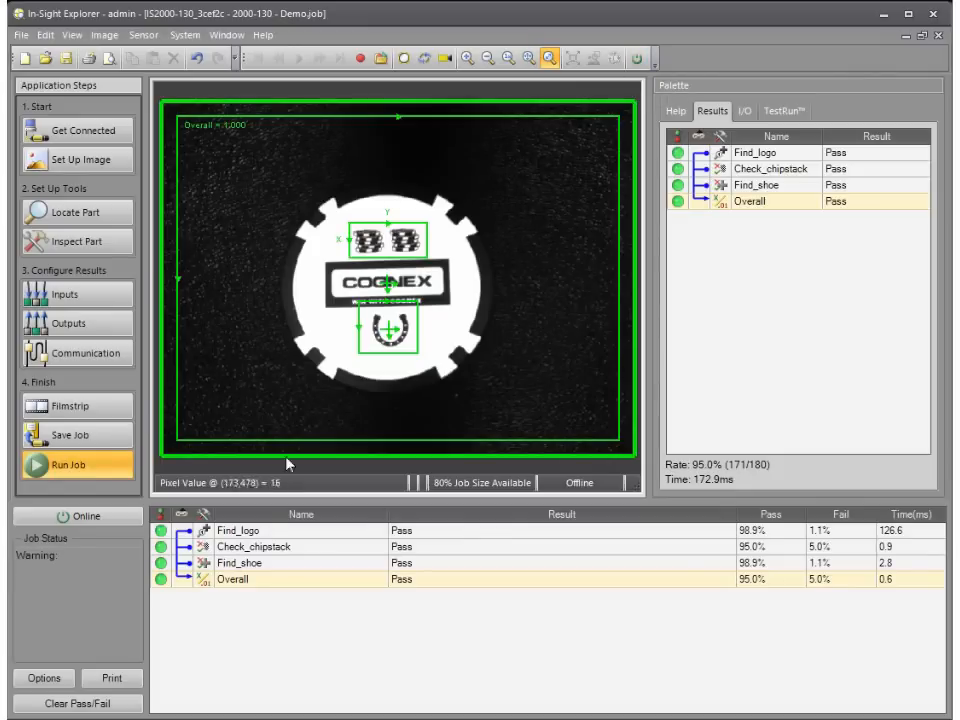
pyautogui.click(83, 704)
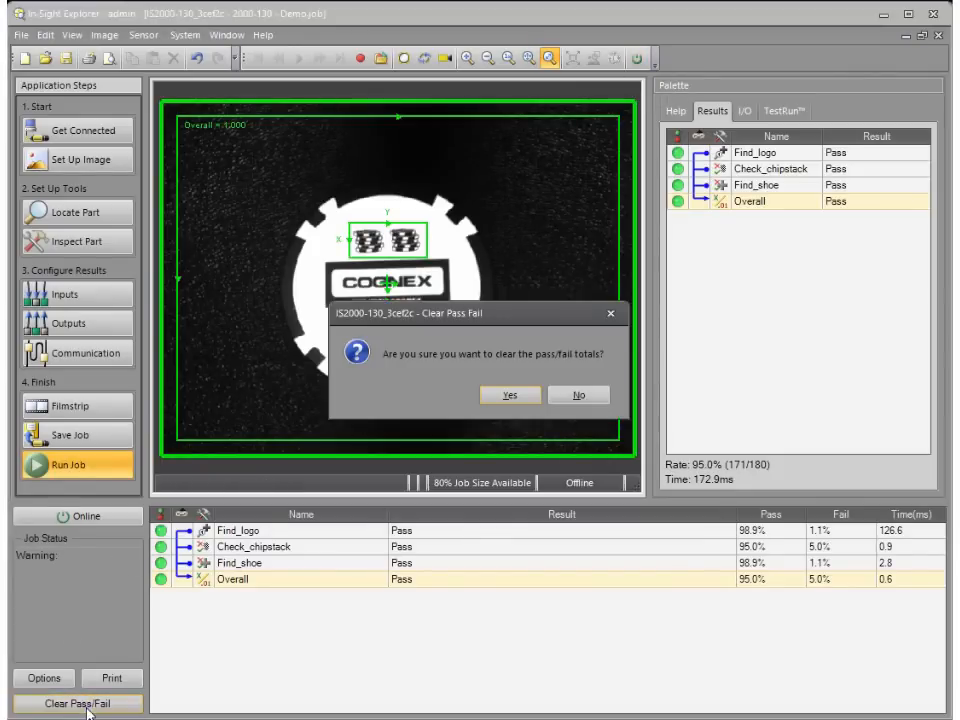
pyautogui.click(509, 398)
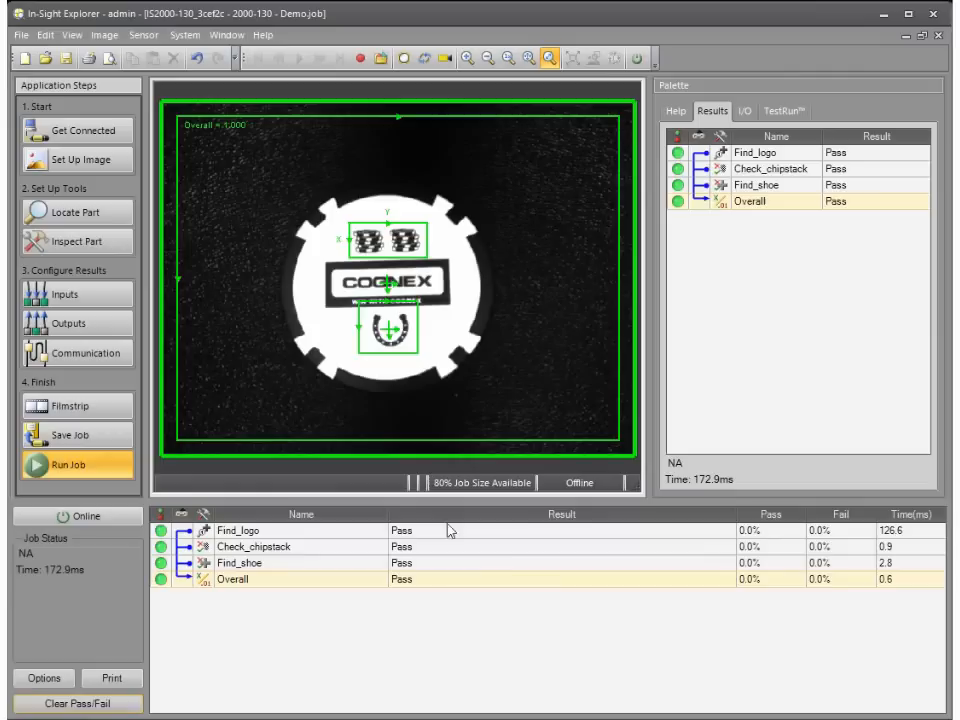
pyautogui.click(44, 678)
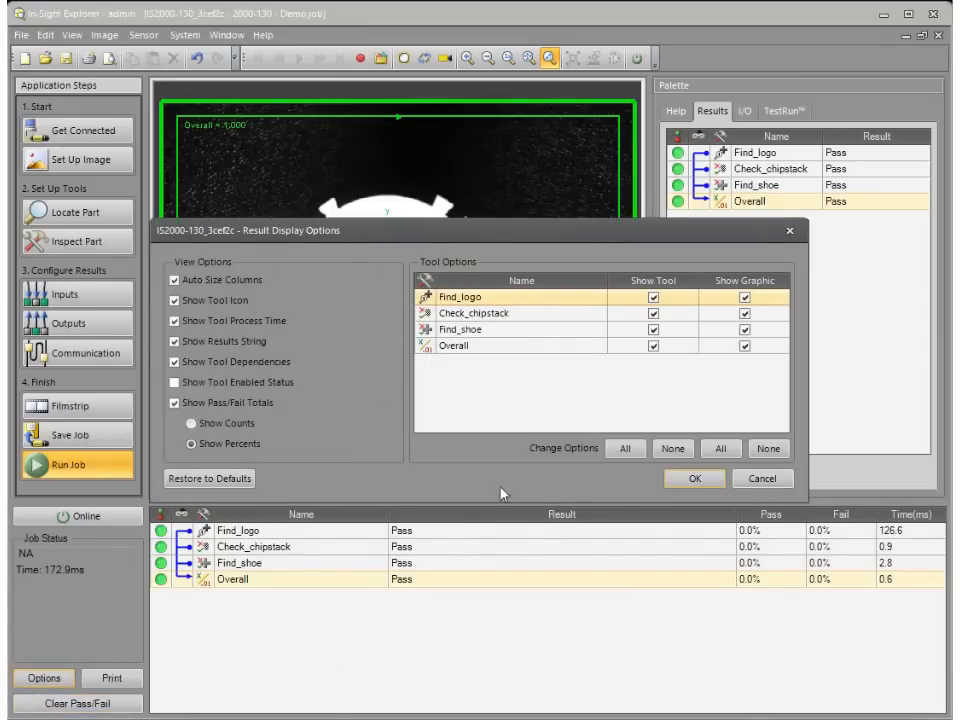
pyautogui.click(704, 481)
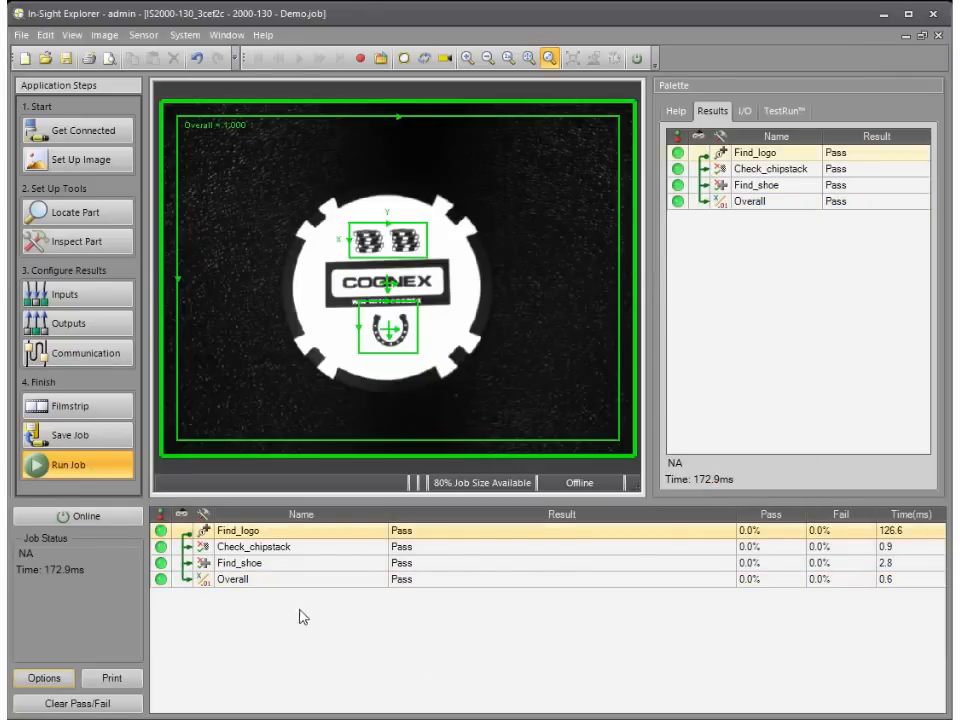
# Step: Put the sensor online to run the job, and return it to offline mode
pyautogui.click(634, 60)
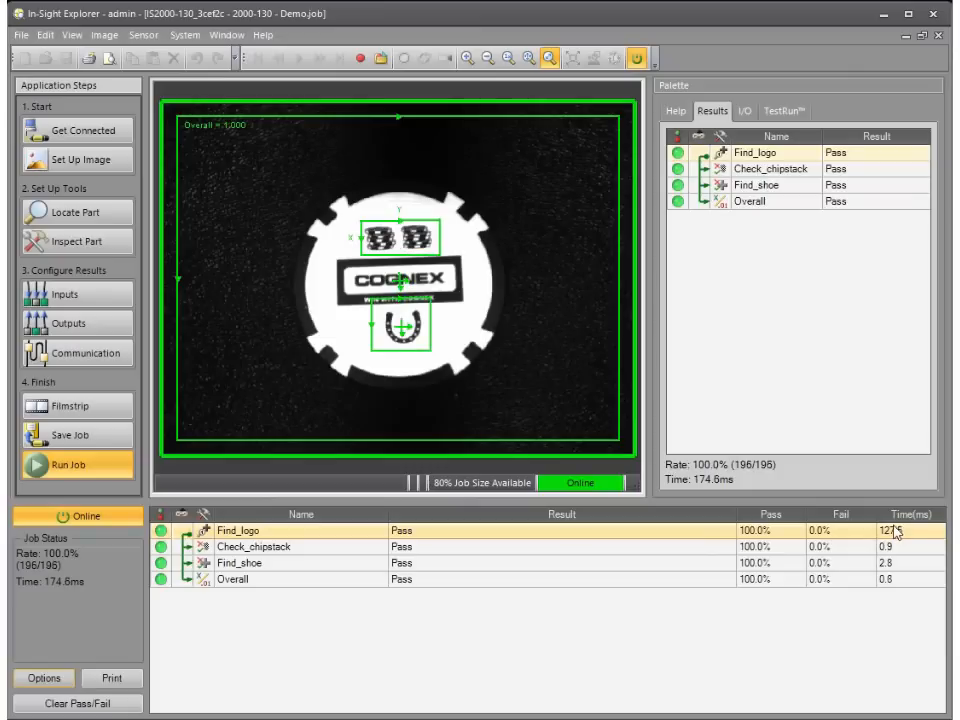
pyautogui.click(117, 518)
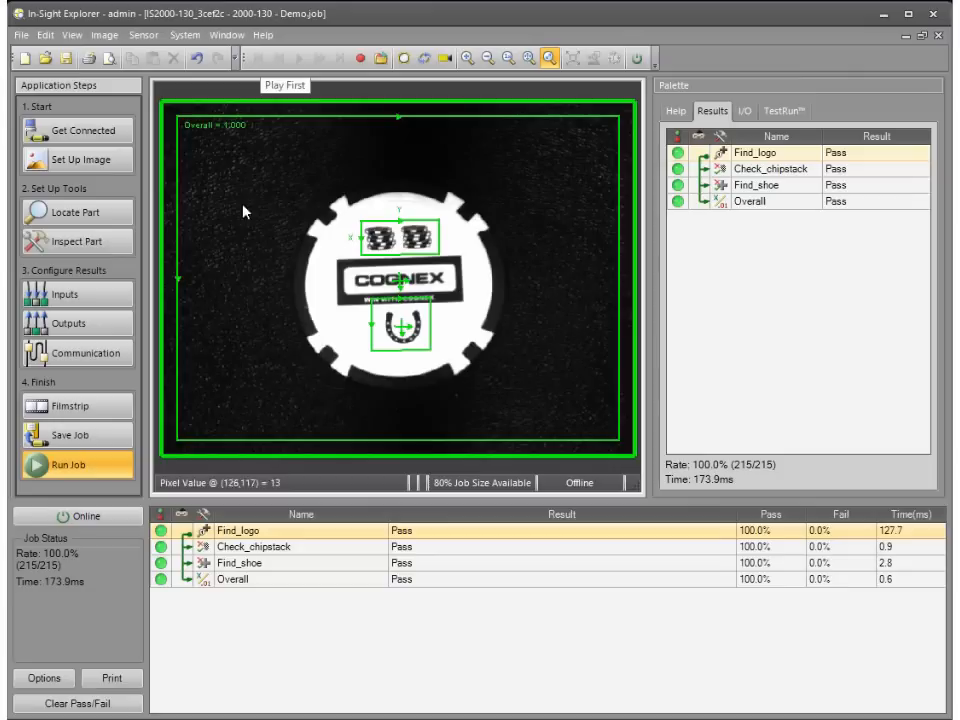
# Step: Examine the sensor's filmstrip settings, including the result types that can be queued and the image save path
pyautogui.click(115, 409)
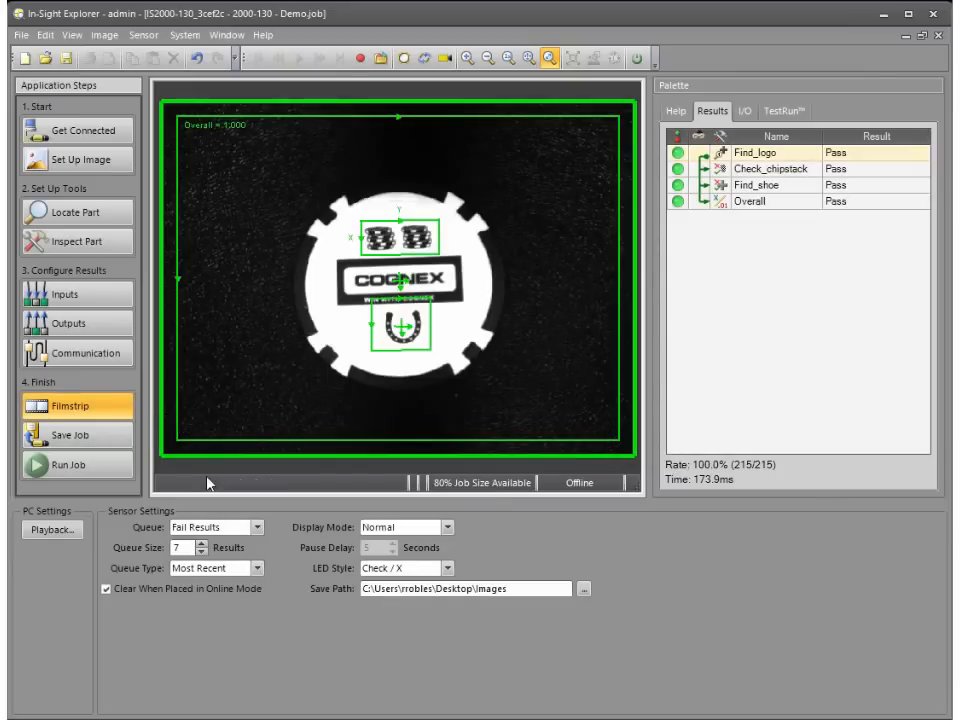
pyautogui.click(257, 527)
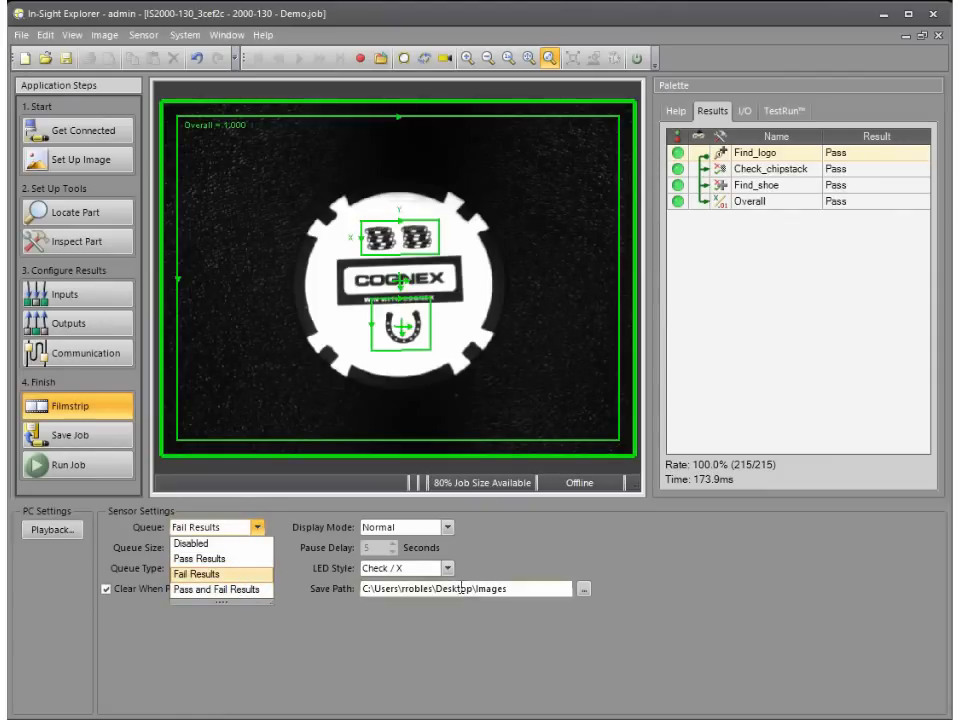
pyautogui.click(565, 589)
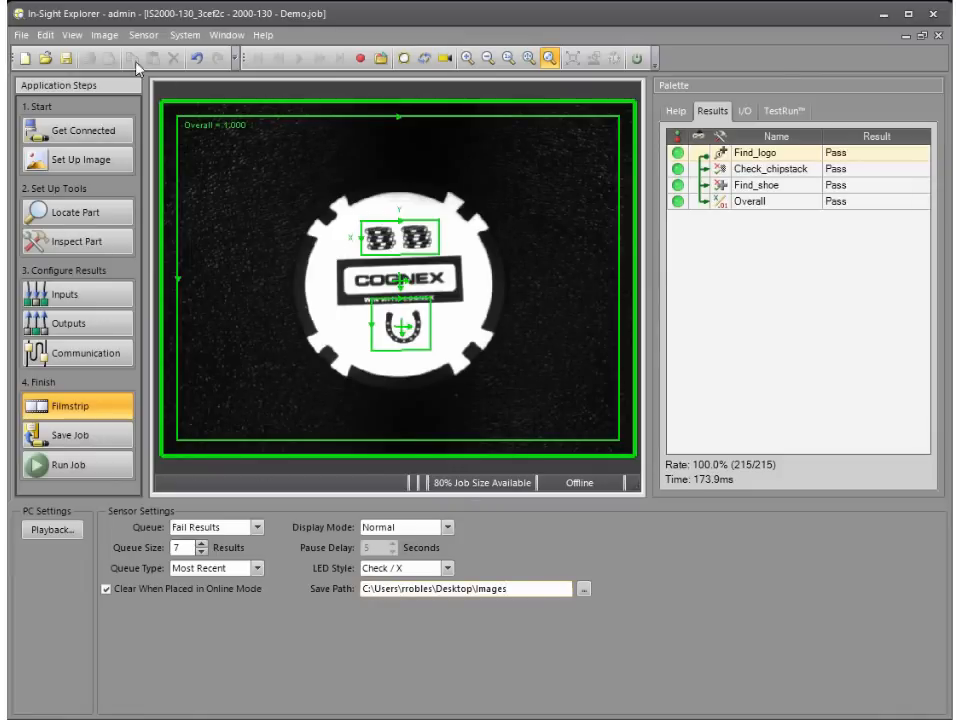
# Step: Show the filmstrip below the inspection image and put the sensor online to collect failed results
pyautogui.click(74, 36)
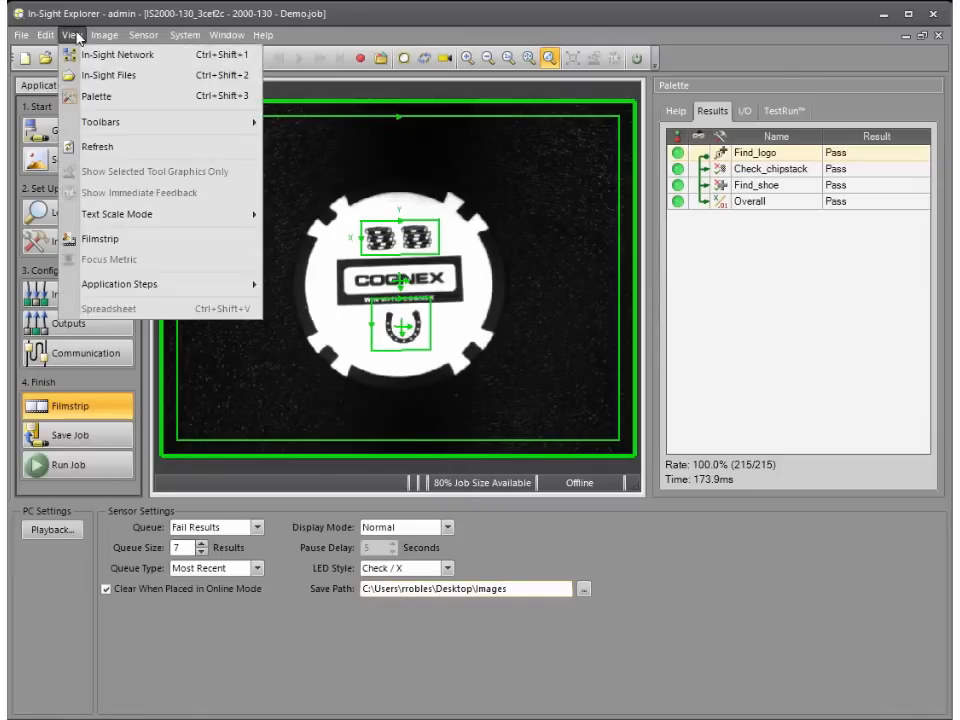
pyautogui.click(130, 247)
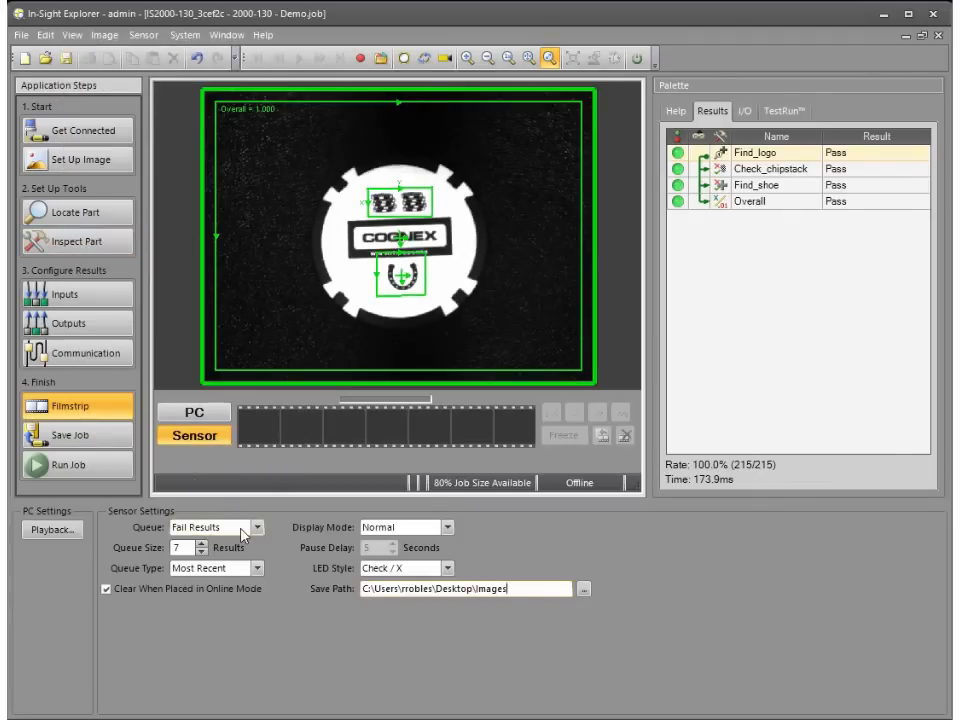
pyautogui.click(638, 60)
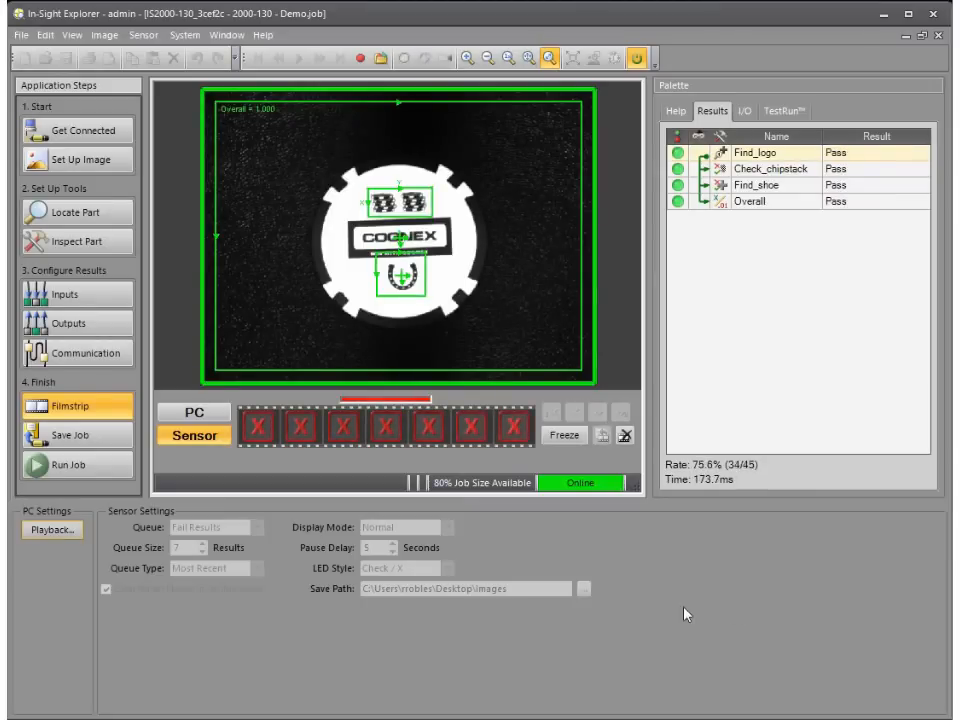
# Step: Review the first, second and fifth failed results queued in the sensor filmstrip, and clear the queue
pyautogui.click(260, 428)
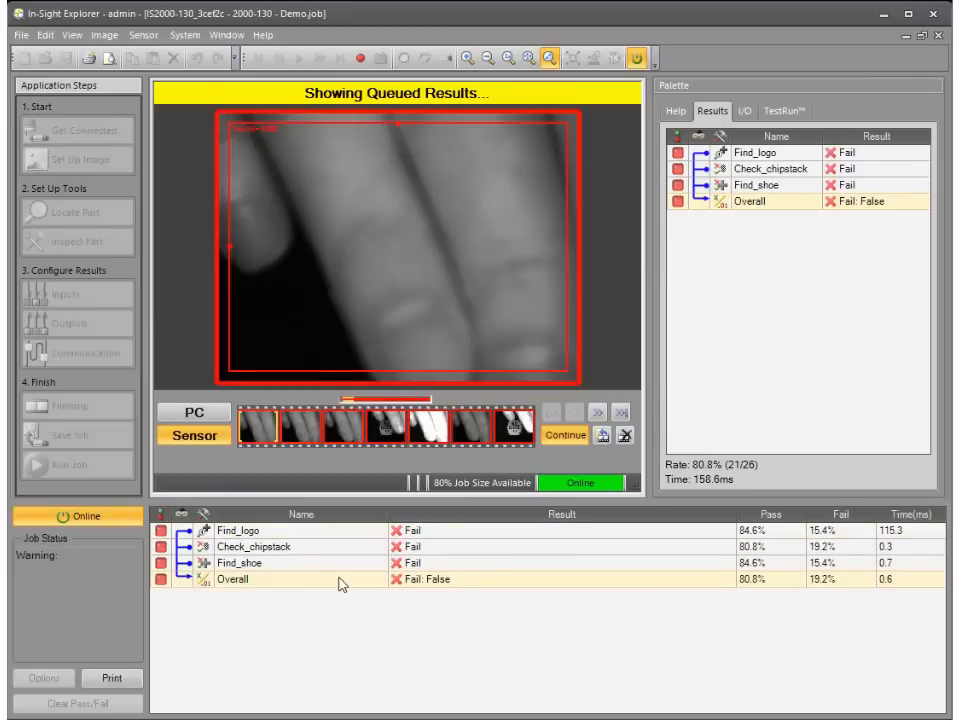
pyautogui.click(302, 430)
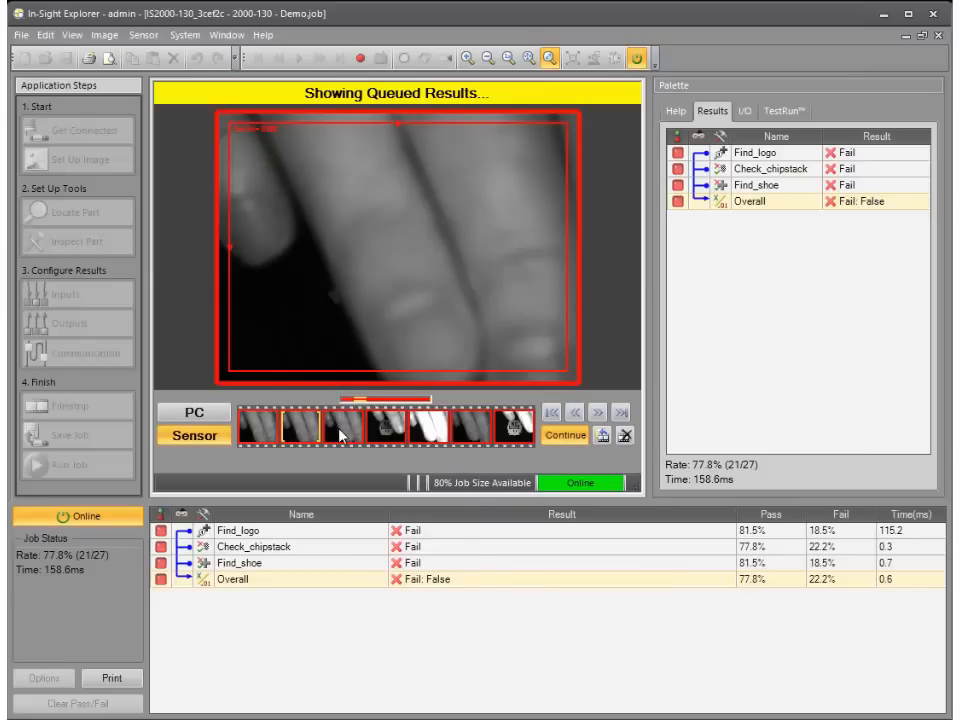
pyautogui.click(435, 425)
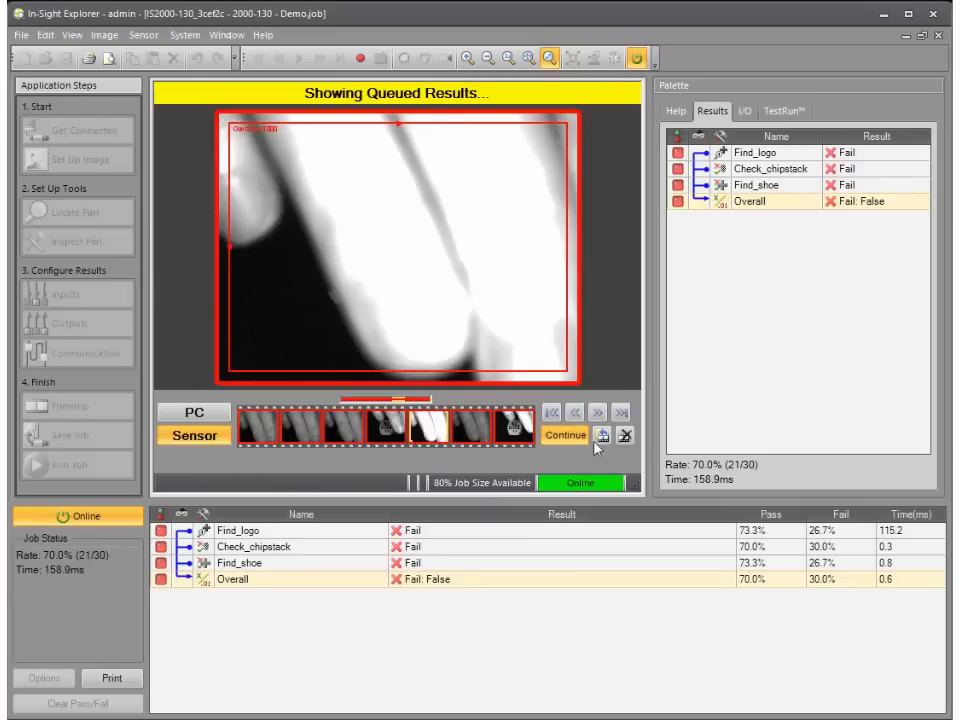
pyautogui.click(624, 437)
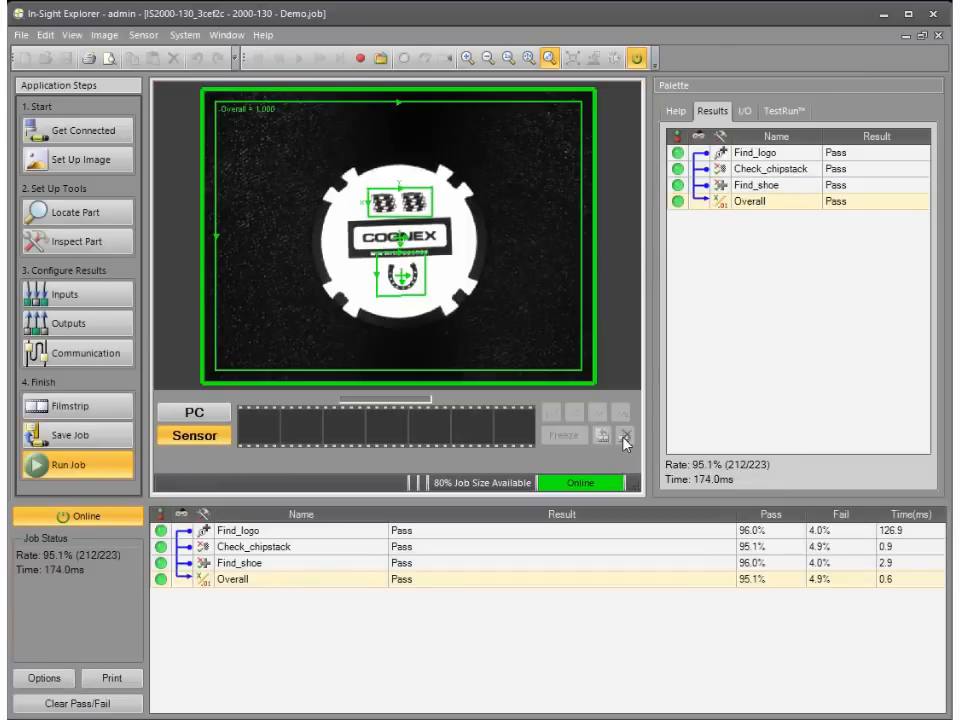